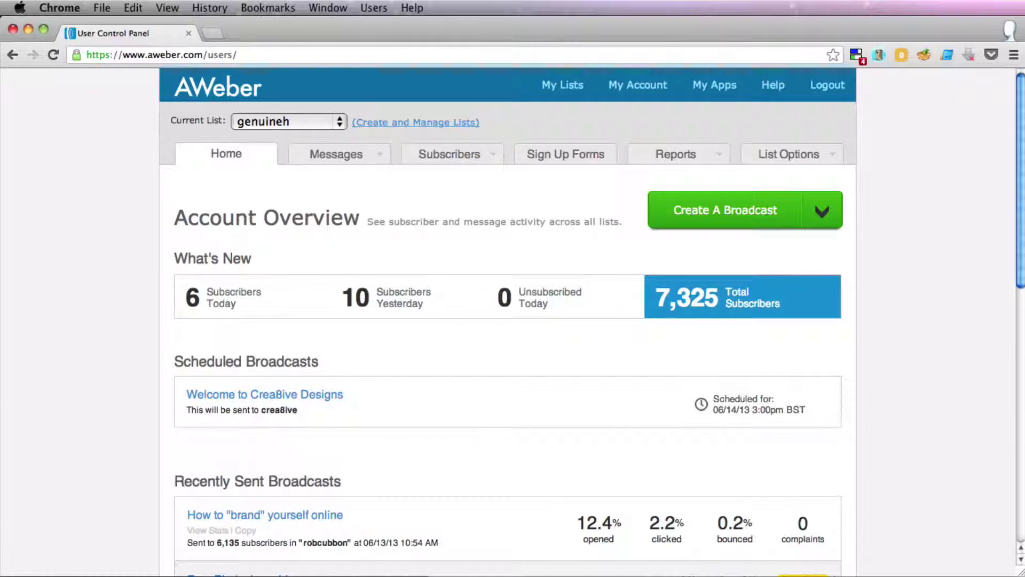
Keep genuineh as current list, create a new Blog Broadcast, and open a second browser tab.
click(306, 123)
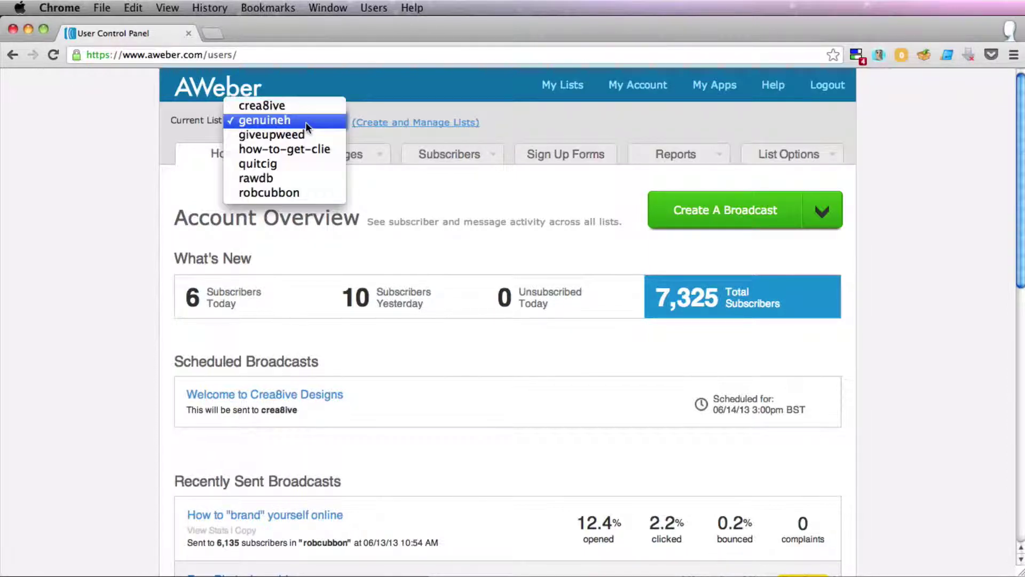
click(305, 122)
mouse_move(336, 154)
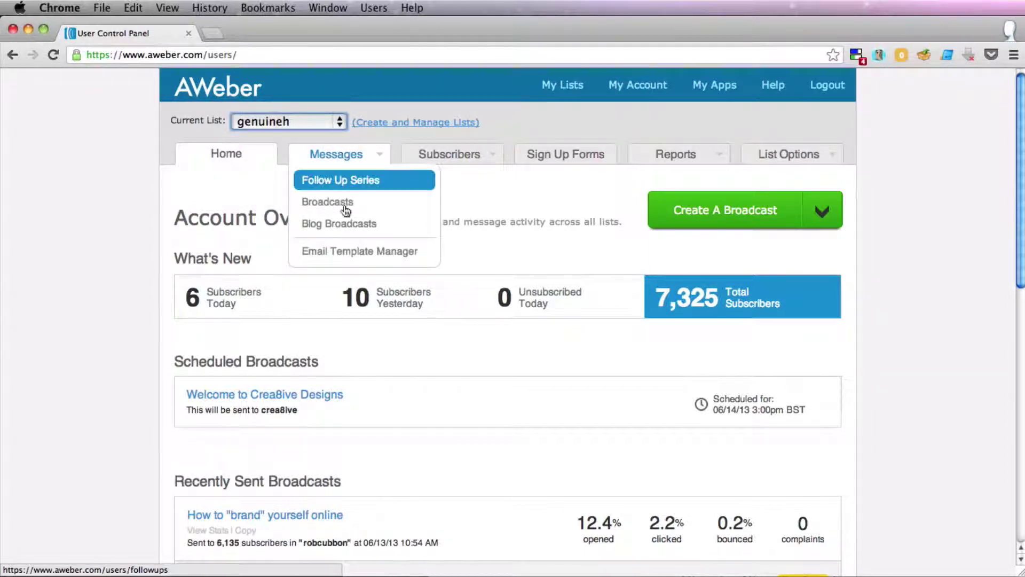
click(350, 224)
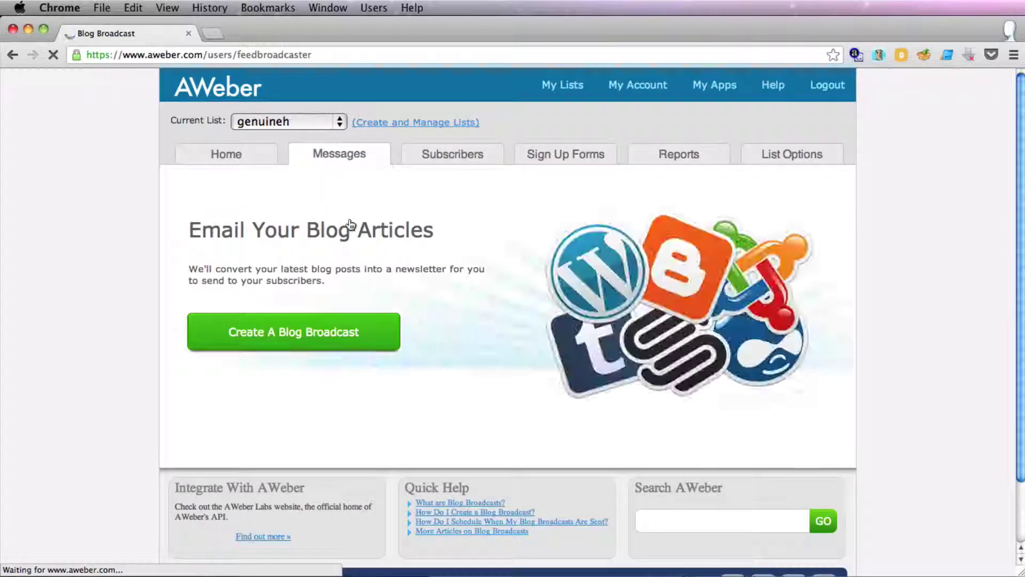
click(297, 339)
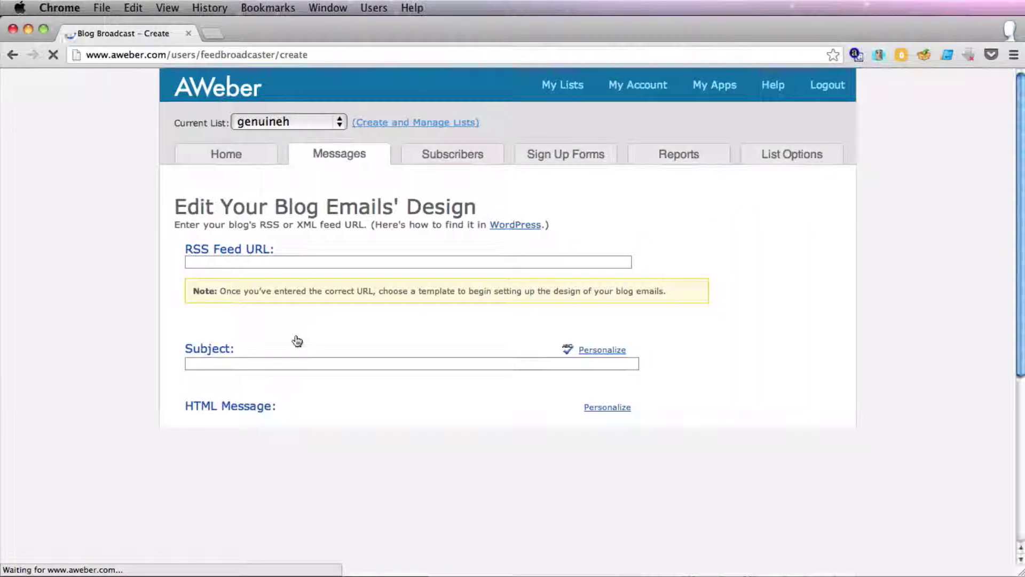
click(209, 262)
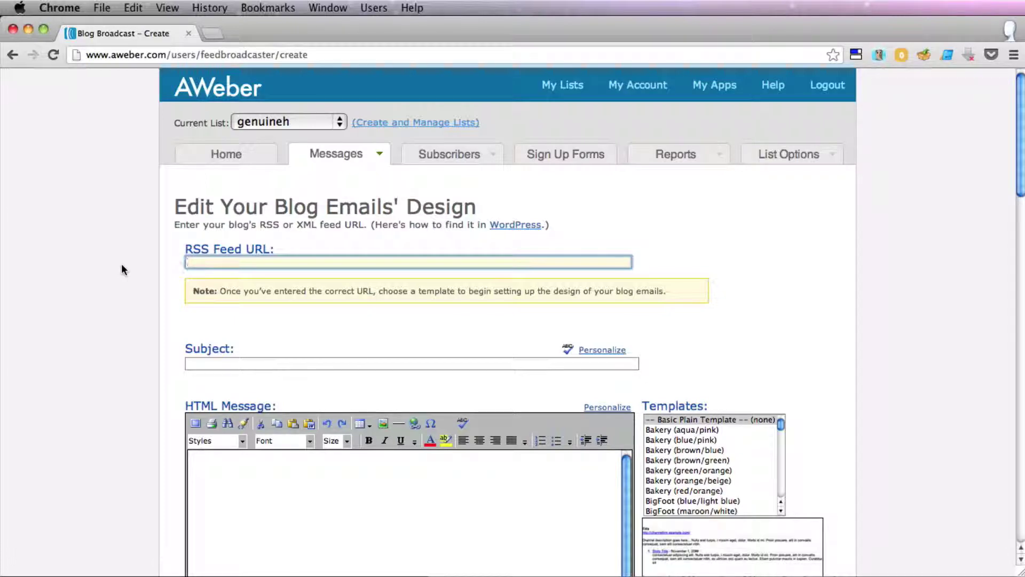
click(214, 32)
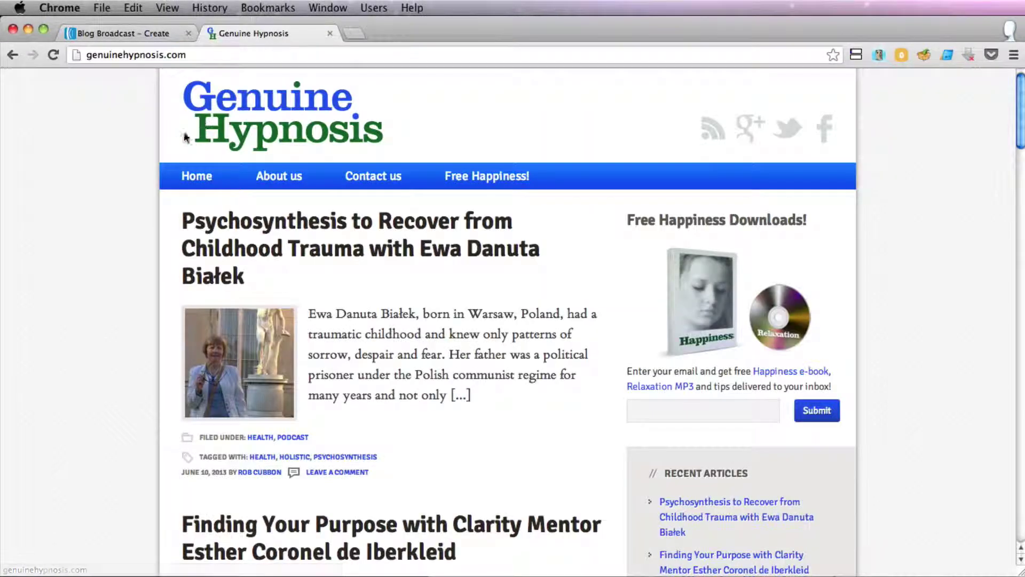
Try the site's main feed at genuinehypnosis.com/feed, then return to the home page.
scroll(176, 134, down, 20)
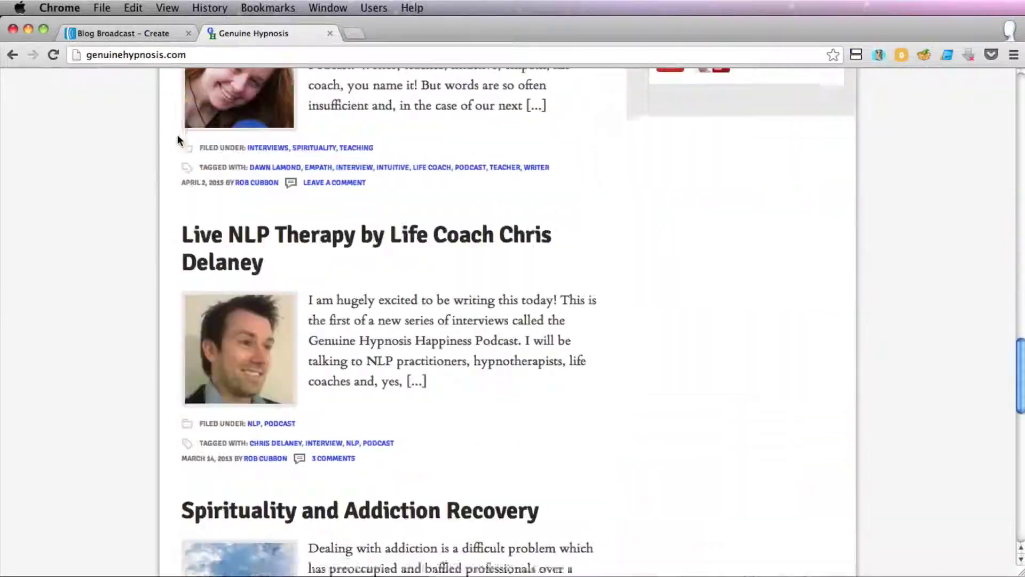
scroll(178, 136, up, 20)
click(187, 55)
text(/feed)
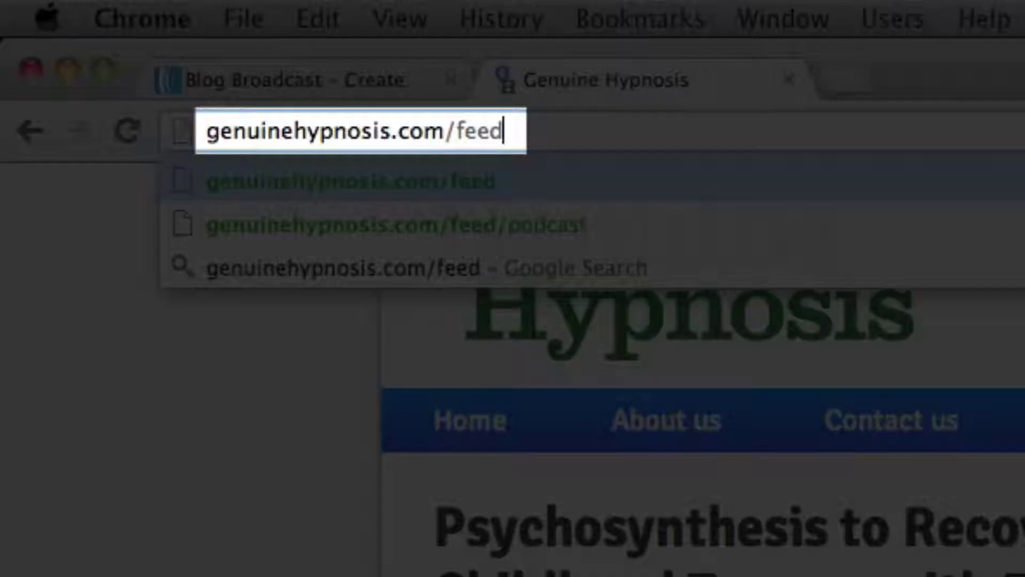
key(Return)
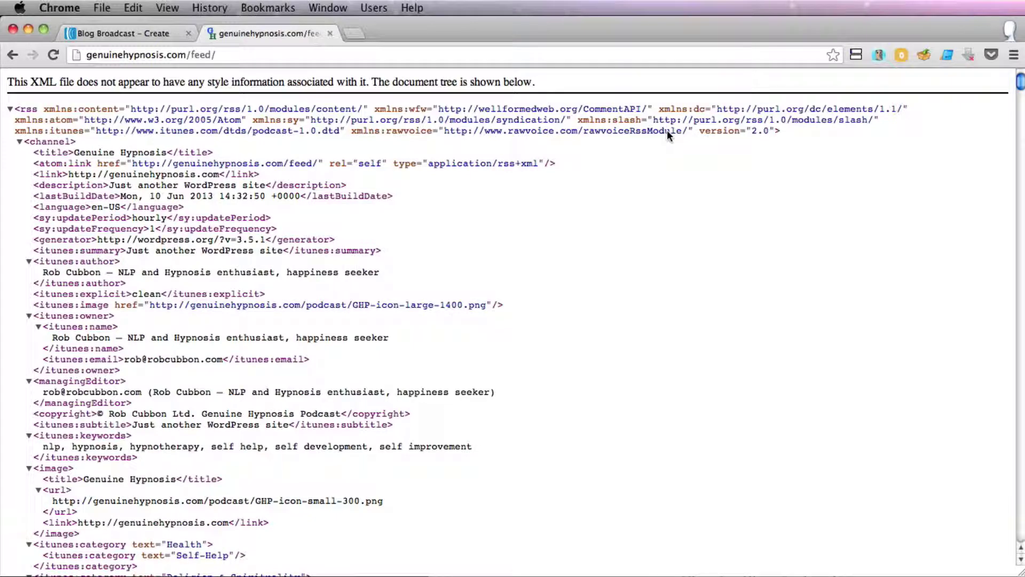
key(super+bracketleft)
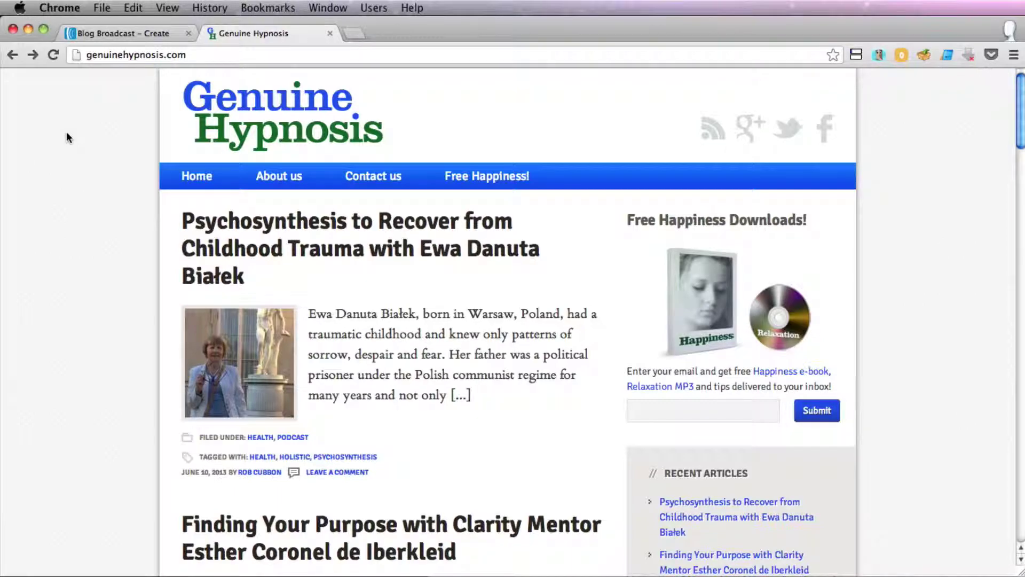
Open the Podcast category feed at genuinehypnosis.com/category/podcast/feed/ and copy its address.
scroll(63, 130, down, 20)
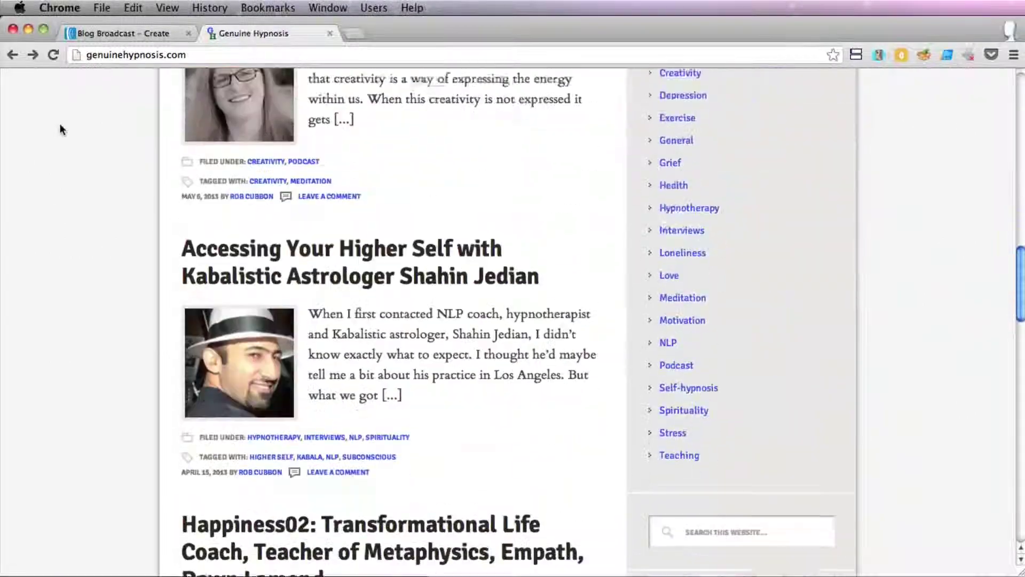
click(674, 346)
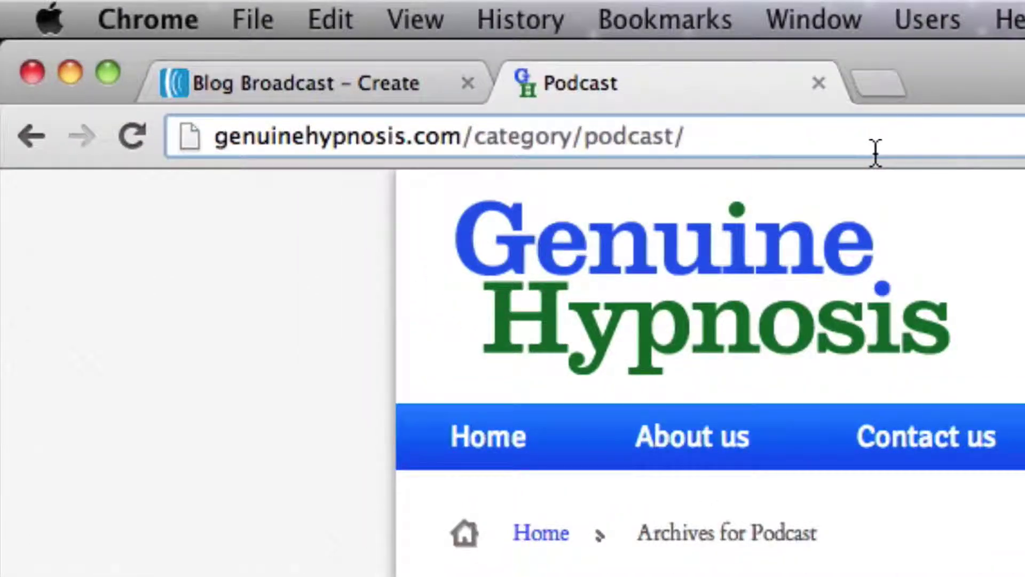
text(fee)
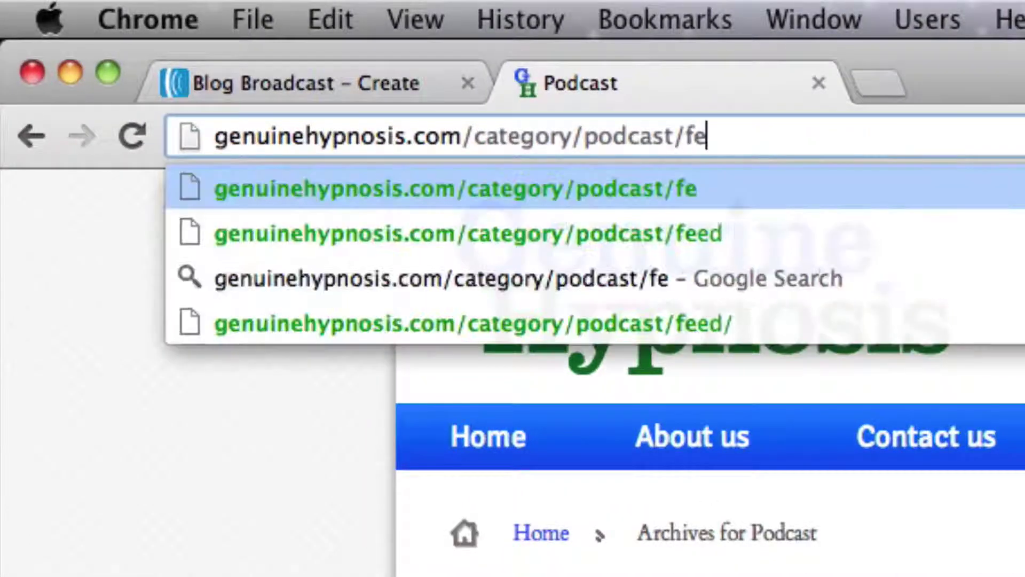
text(d)
key(Return)
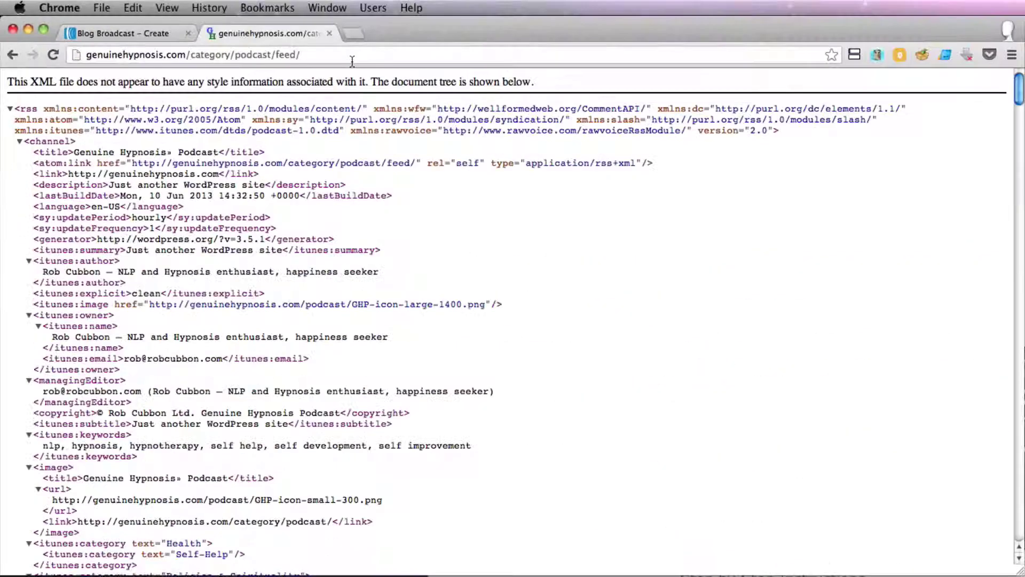
scroll(429, 273, down, 15)
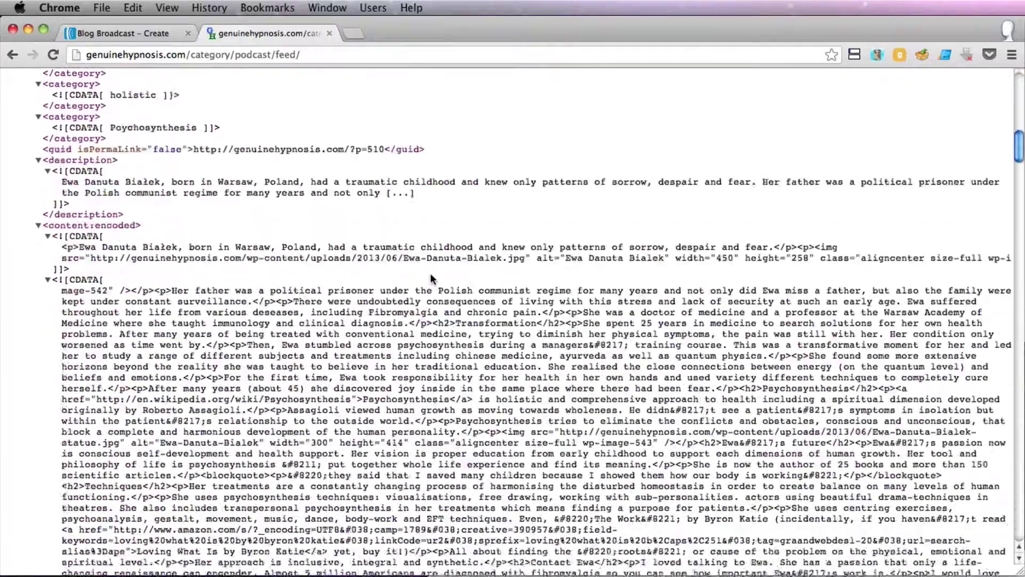
scroll(430, 277, down, 20)
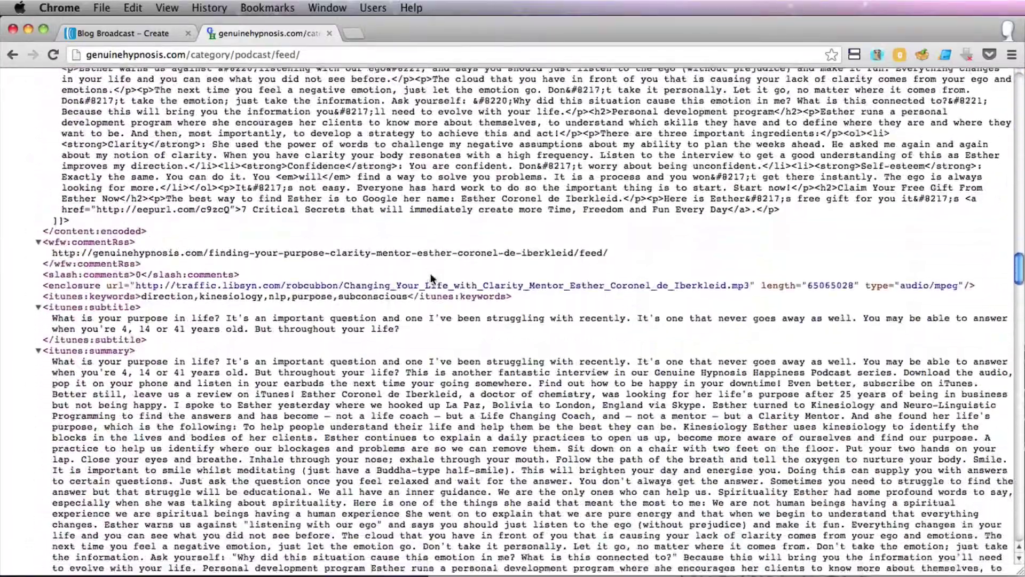
scroll(430, 274, down, 10)
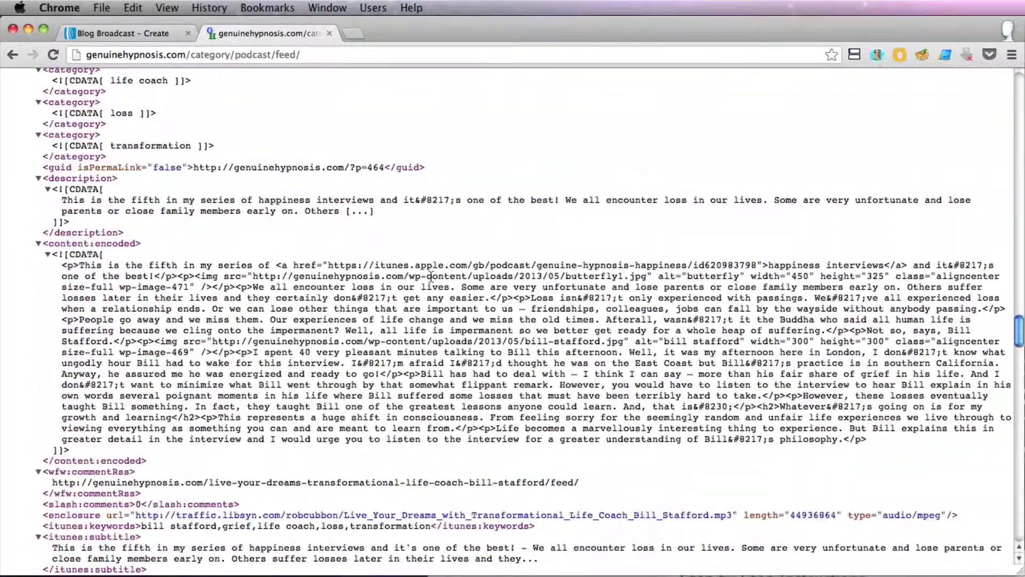
click(248, 54)
key(super+c)
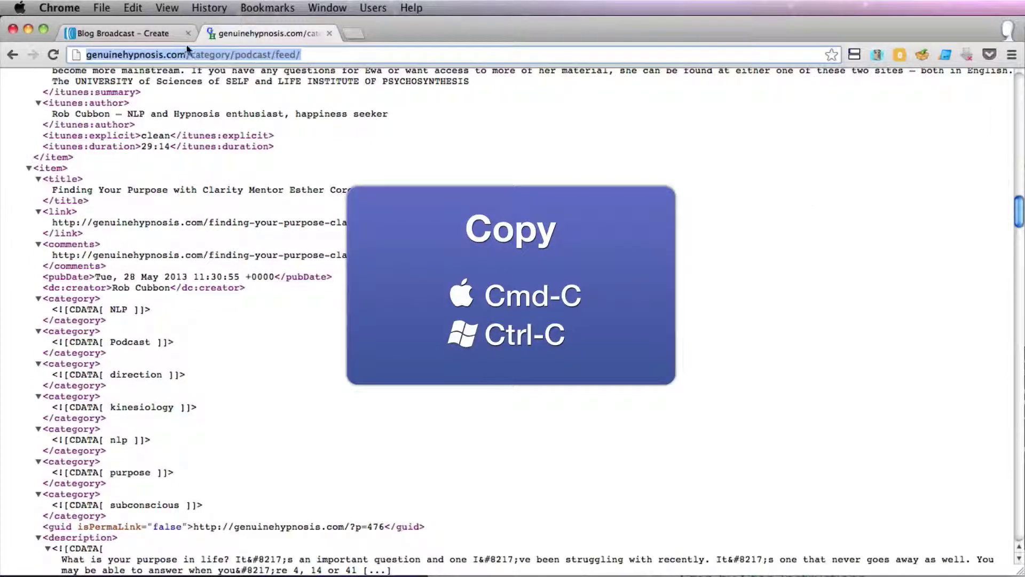
Paste the podcast feed into RSS Feed URL and set subject 'Latest happiness podcast :)'.
click(127, 34)
click(208, 261)
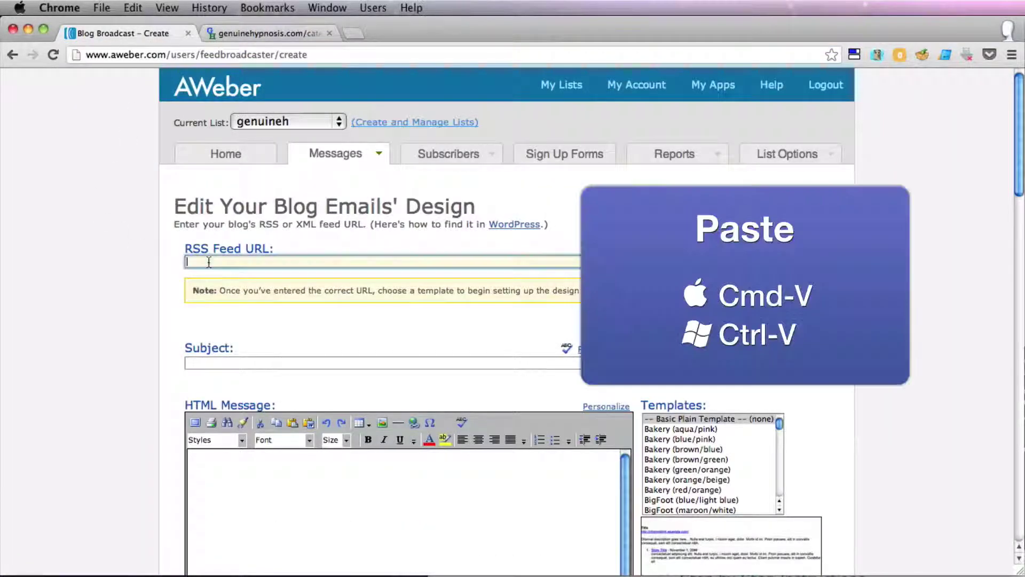
key(super+v)
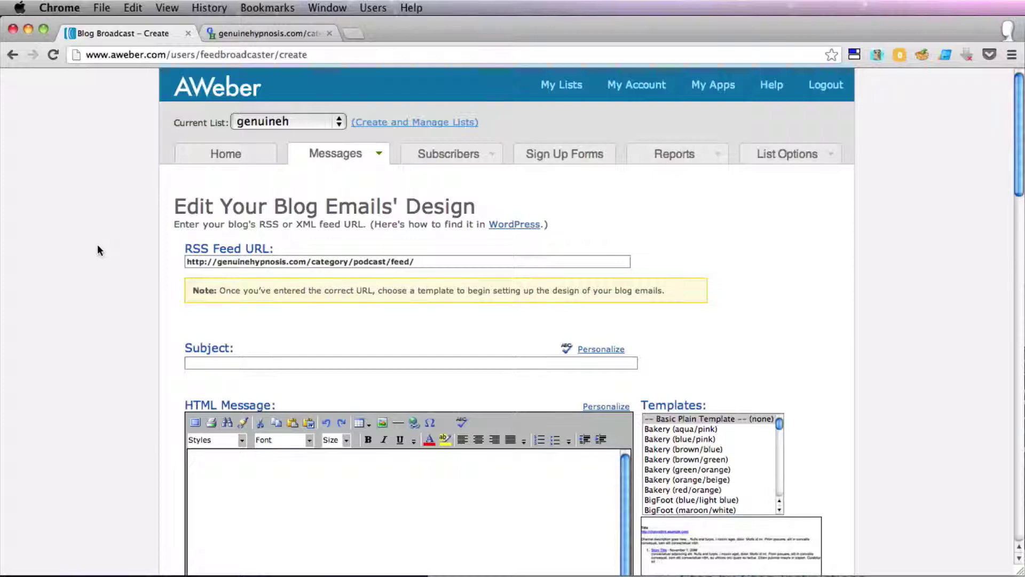
scroll(101, 247, down, 5)
click(202, 138)
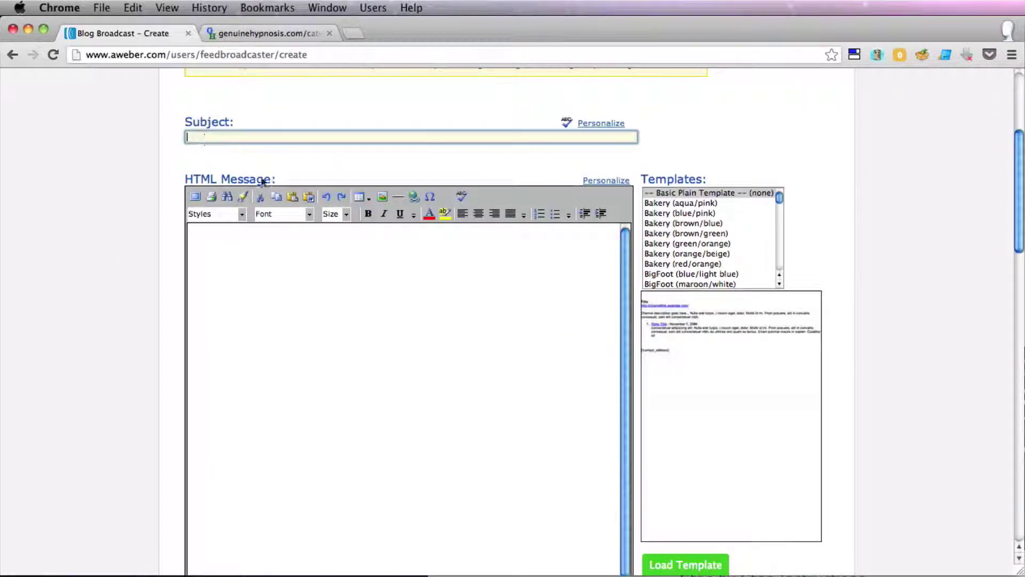
key(super+v)
Pick the Clean Room (red/yellow) template.
scroll(101, 143, up, 1)
scroll(101, 143, down, 2)
scroll(746, 228, down, 2)
scroll(746, 228, down, 10)
scroll(746, 228, up, 5)
scroll(746, 228, up, 3)
click(741, 216)
Load the Clean Room (red/yellow) template, confirming it replaces the current message design.
scroll(674, 488, down, 2)
click(674, 488)
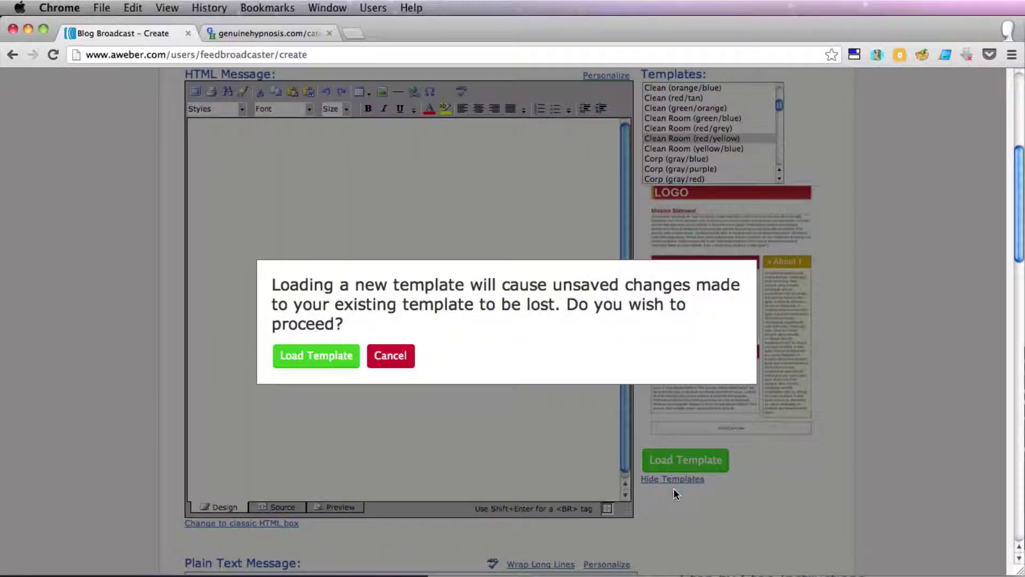
click(316, 355)
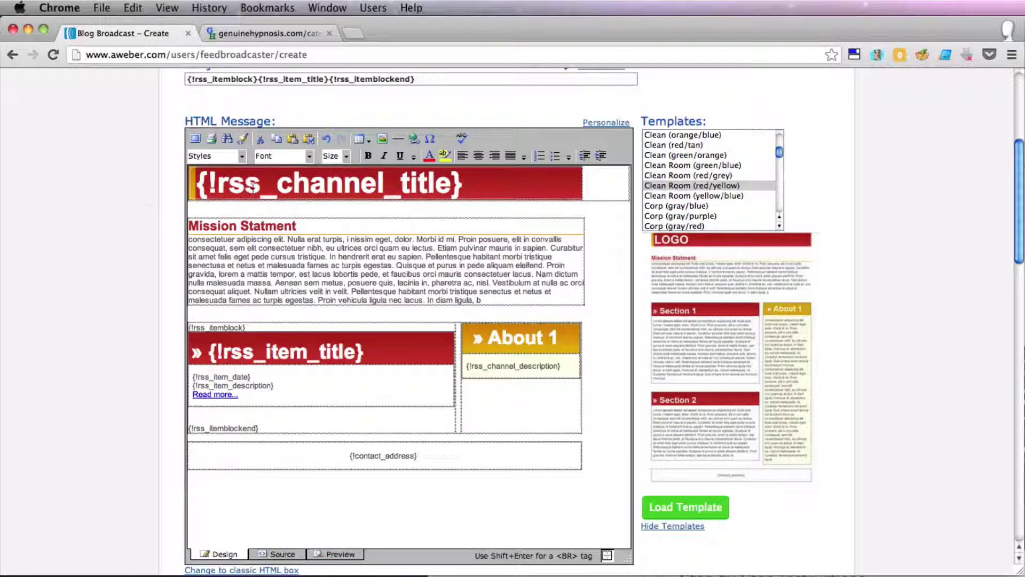
Inspect the channel title, item title and description placeholders, then view the HTML source.
drag(499, 176, 111, 199)
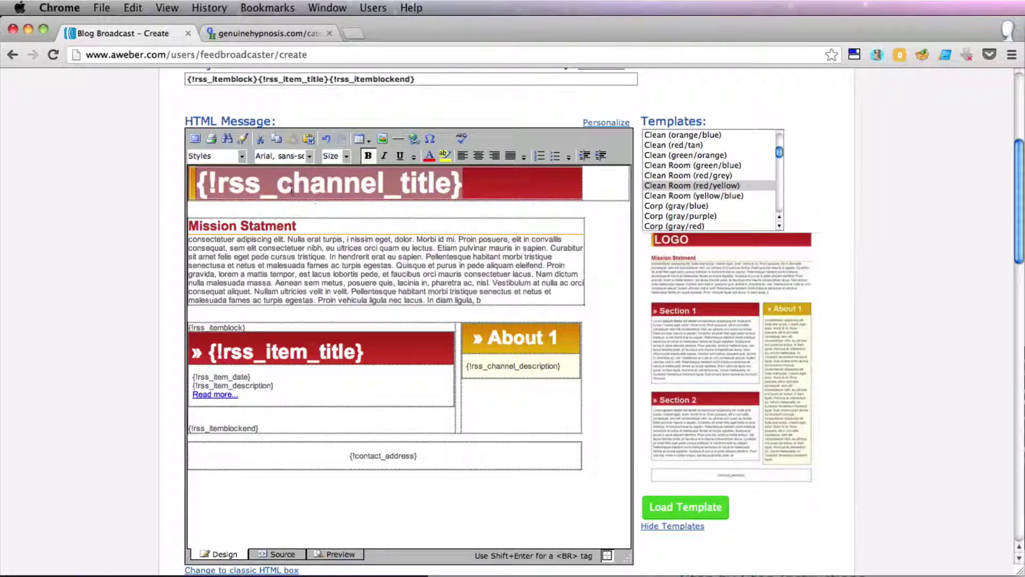
click(470, 183)
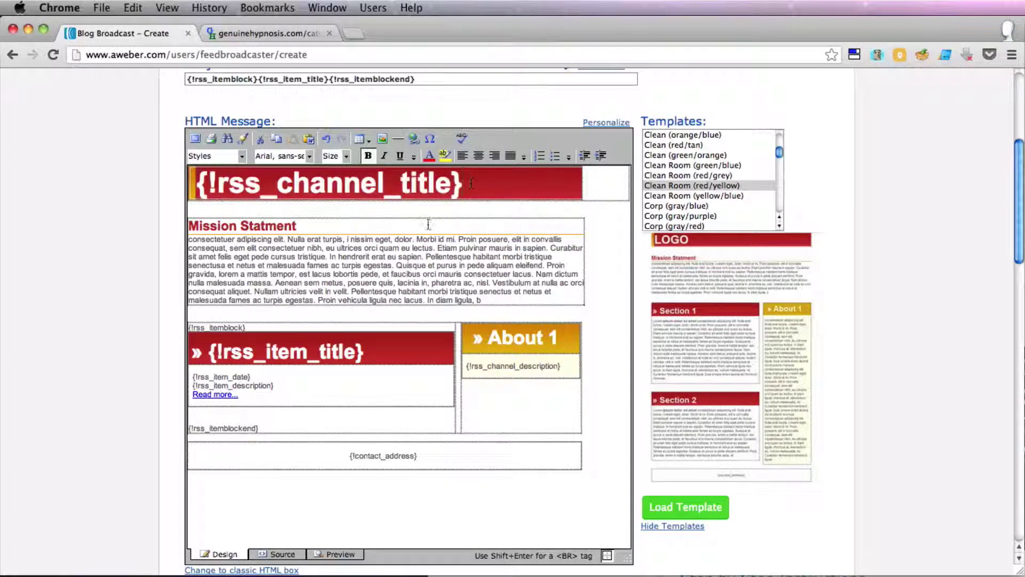
drag(366, 357, 202, 353)
click(263, 382)
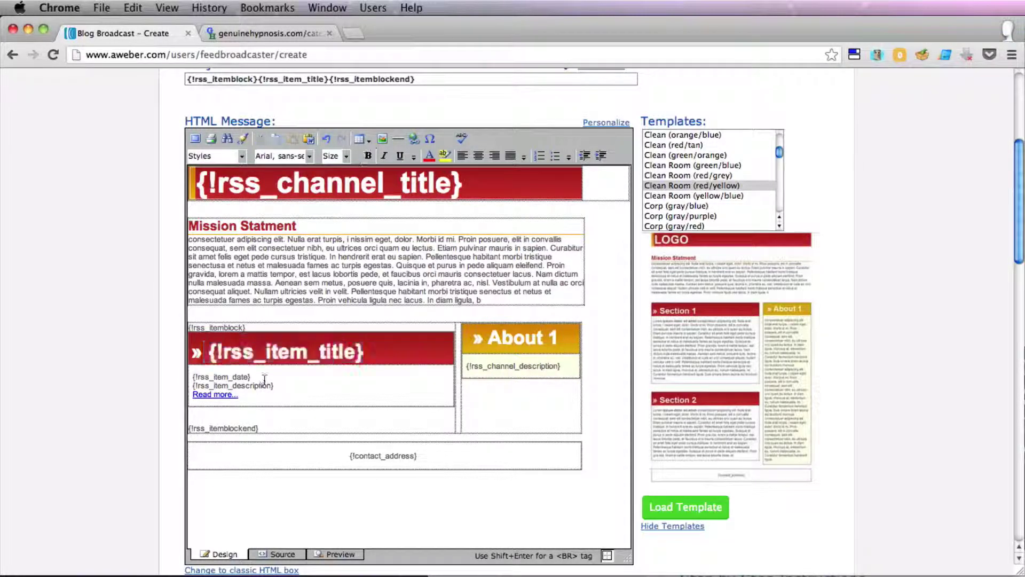
click(291, 385)
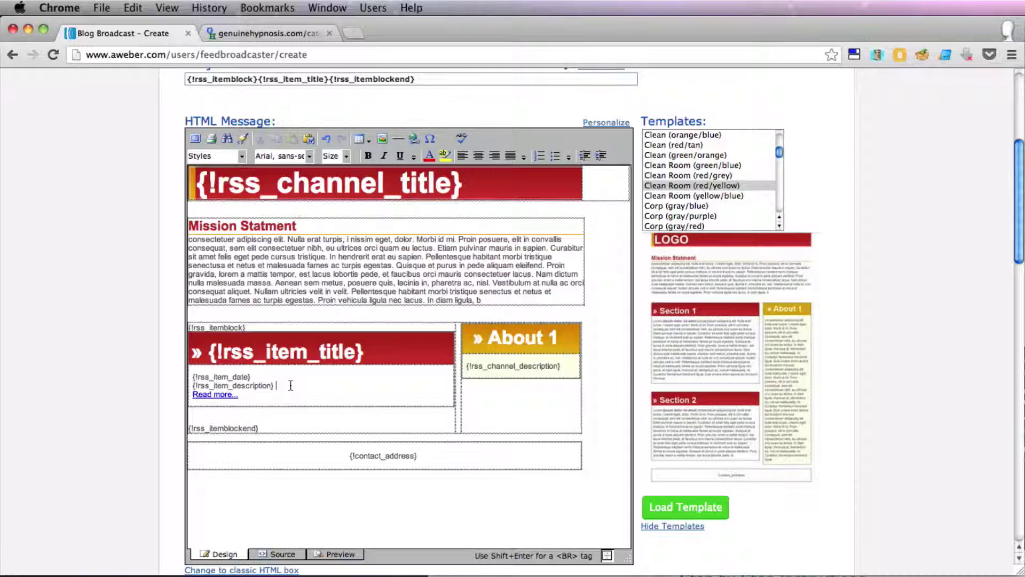
scroll(131, 368, down, 2)
scroll(132, 368, up, 4)
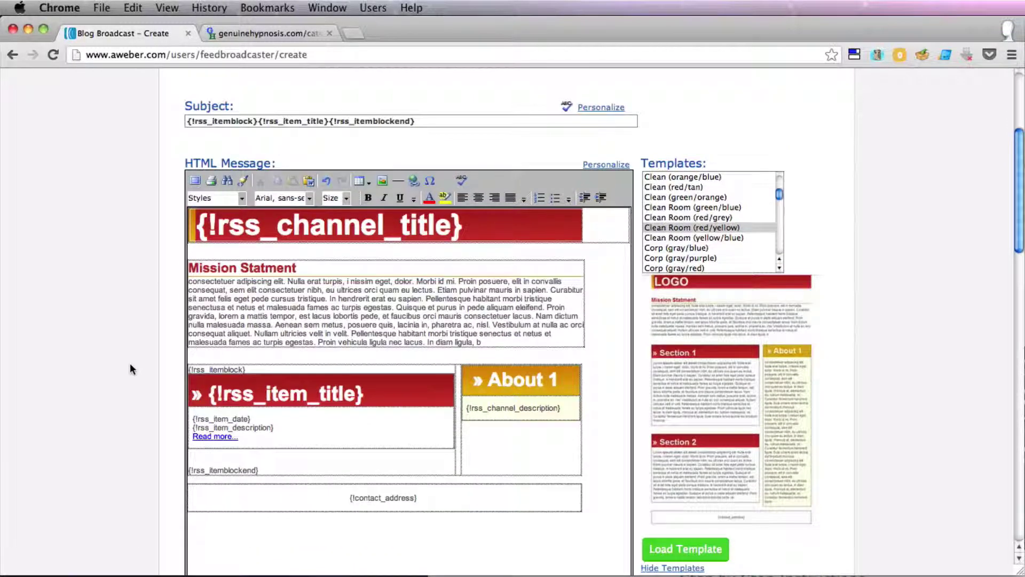
scroll(130, 364, down, 3)
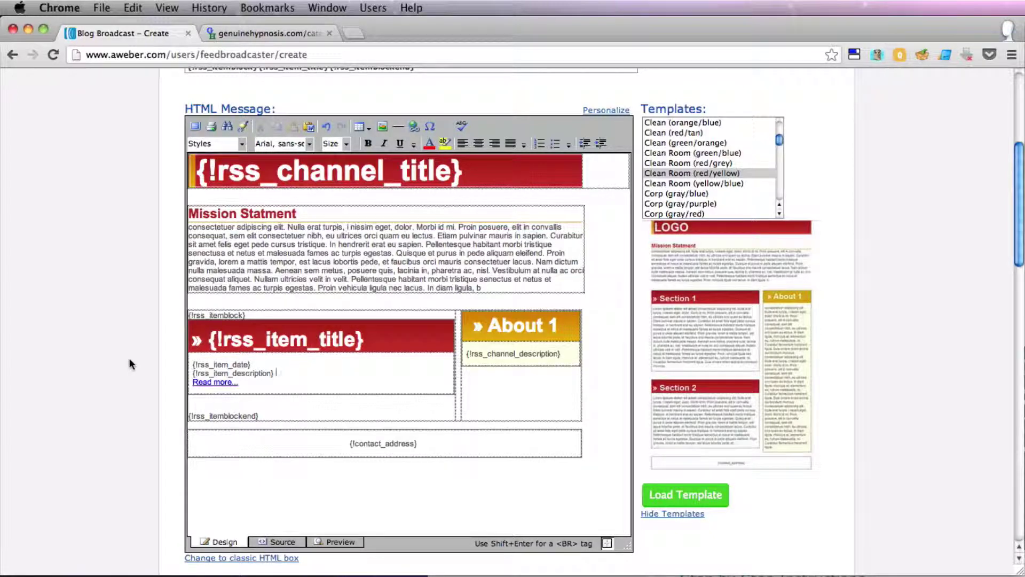
click(277, 539)
Replace all template HTML with the custom Genuine Hypnosis code and view it in Design.
key(ctrl+a)
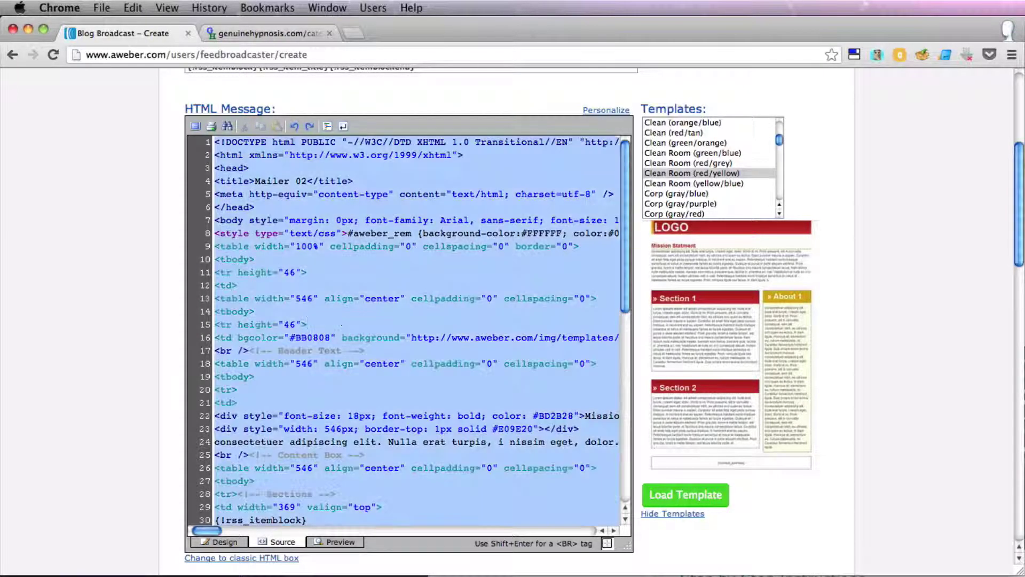
key(BackSpace)
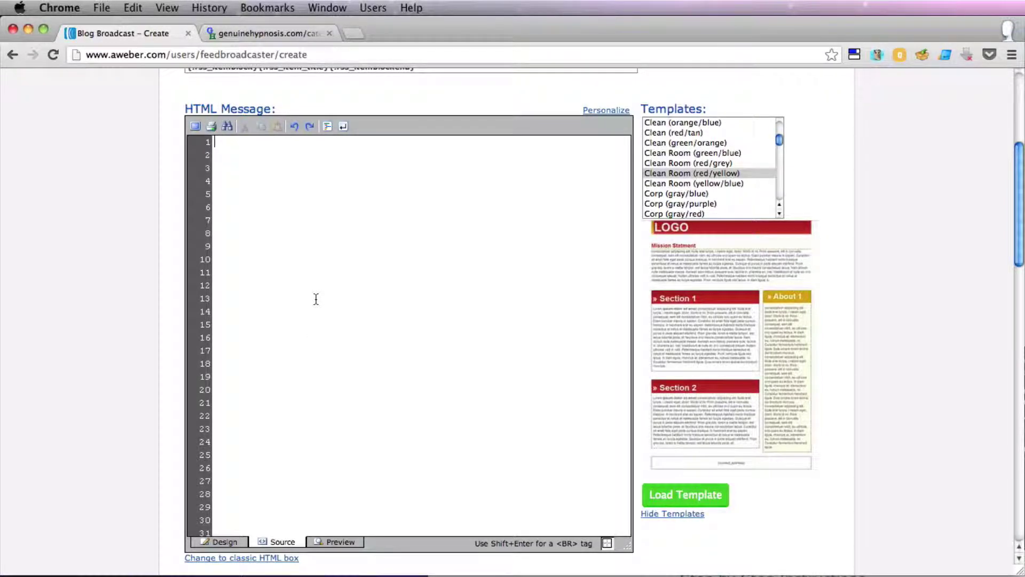
key(ctrl+v)
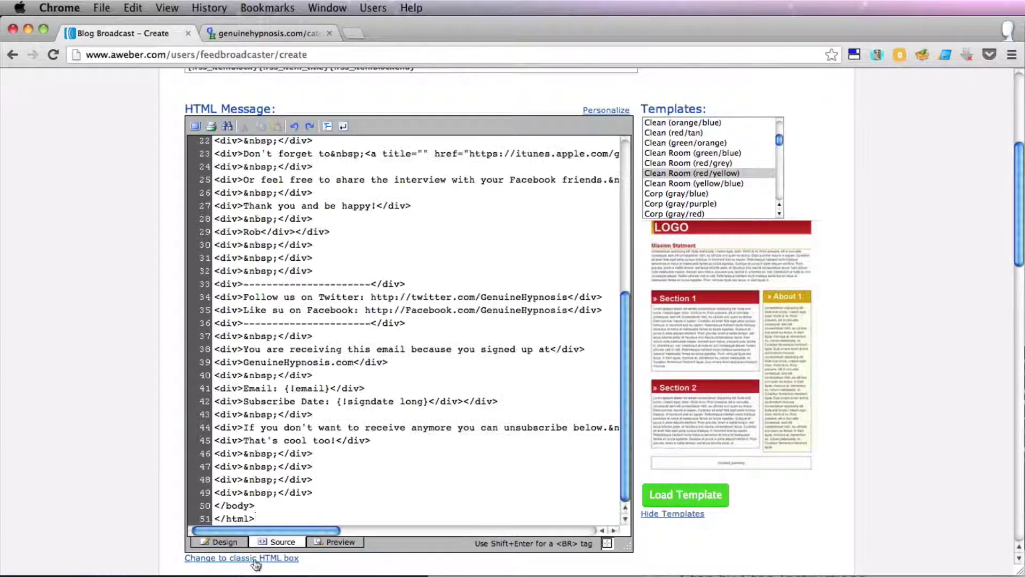
click(220, 540)
scroll(92, 469, up, 1)
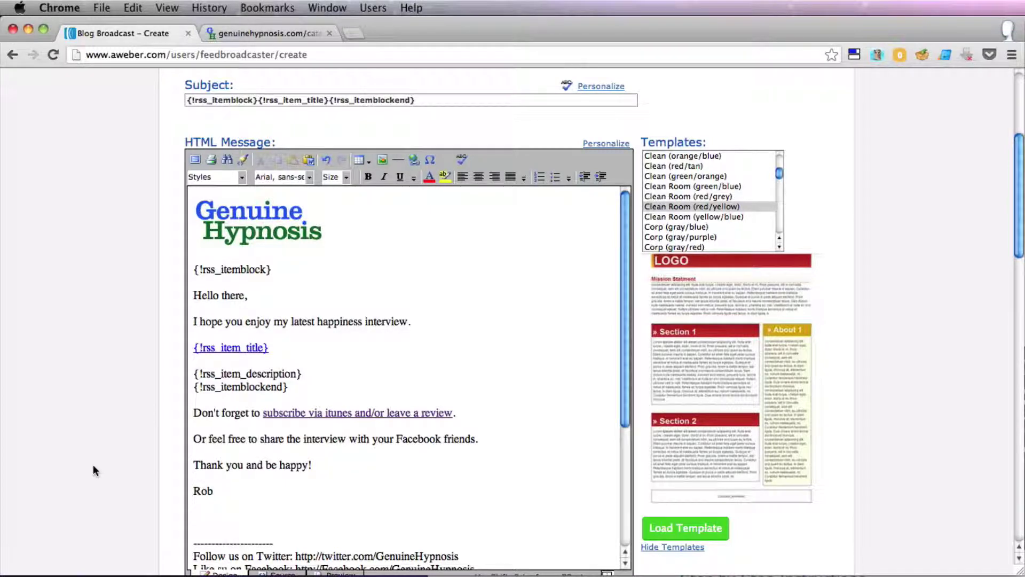
click(279, 216)
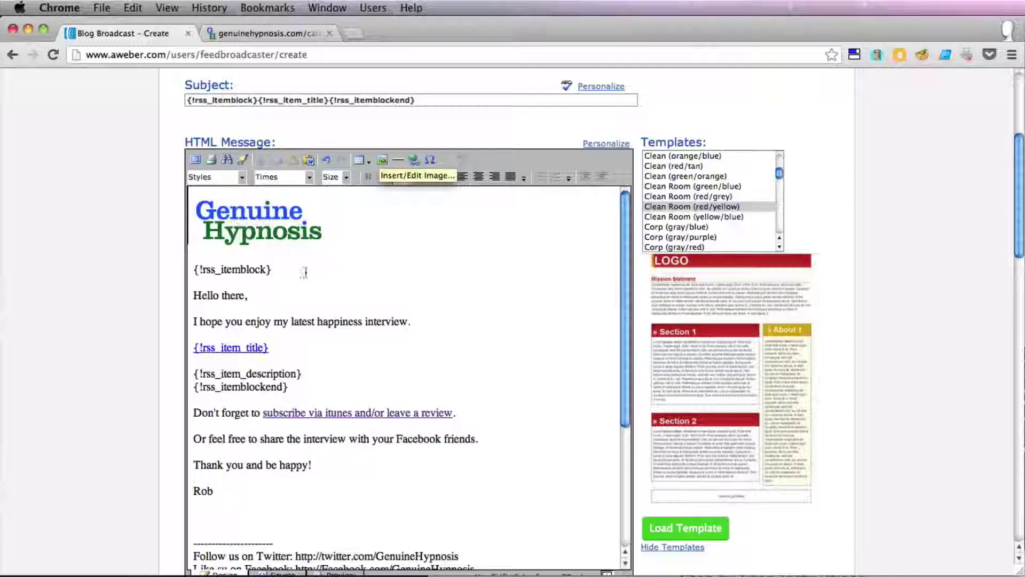
click(304, 272)
scroll(160, 275, down, 3)
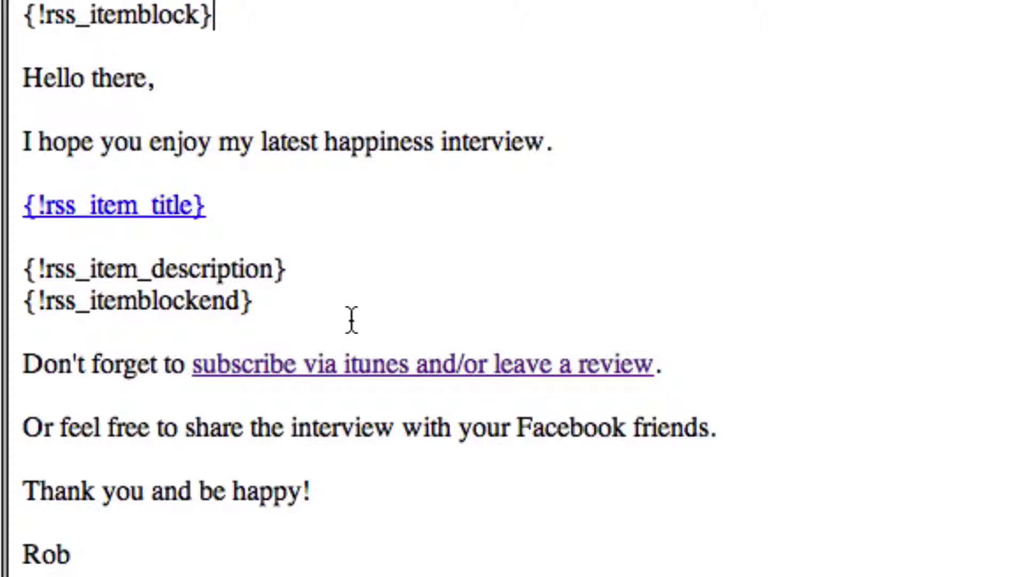
scroll(351, 319, up, 2)
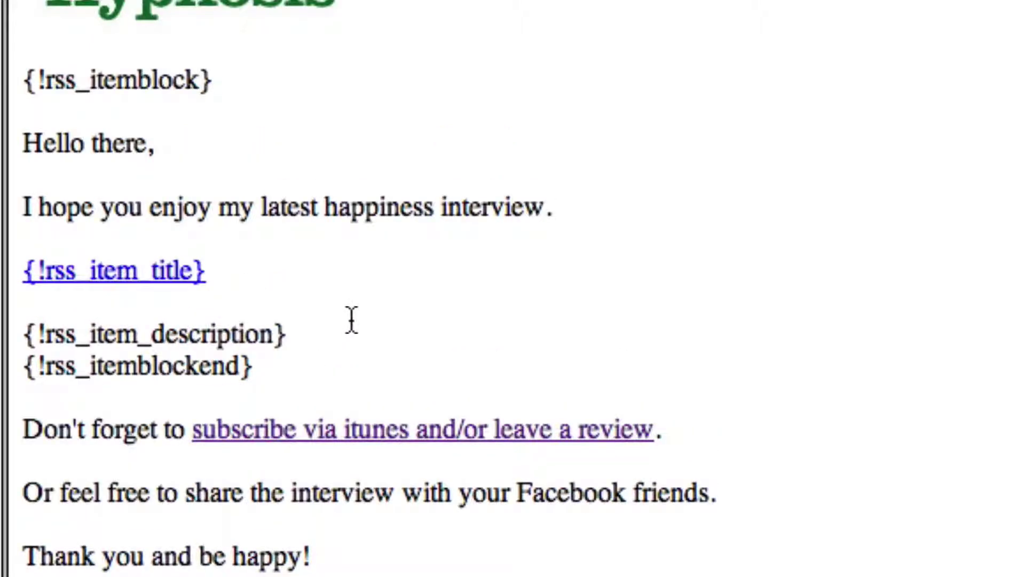
key(super+Down)
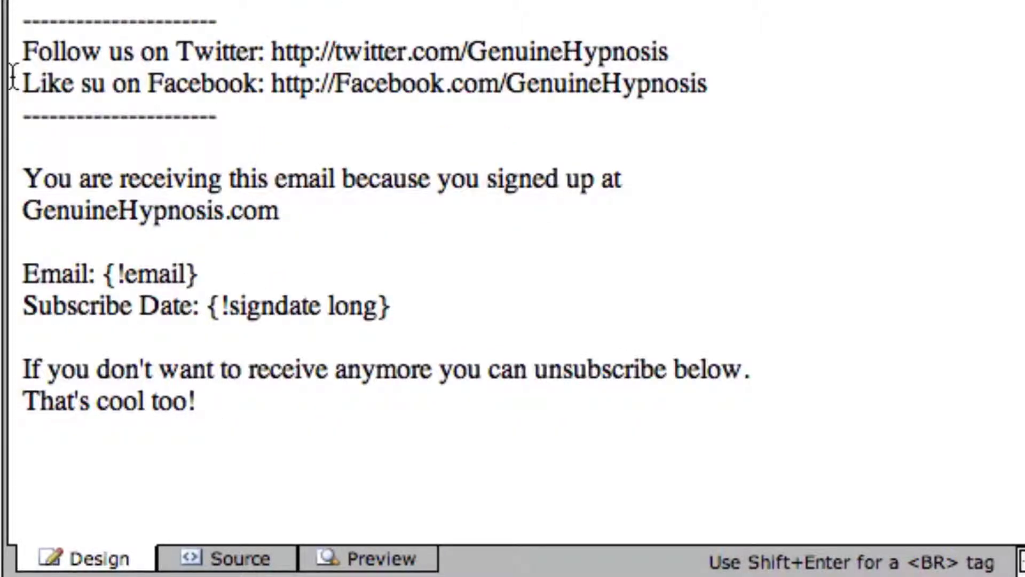
scroll(567, 233, down, 2)
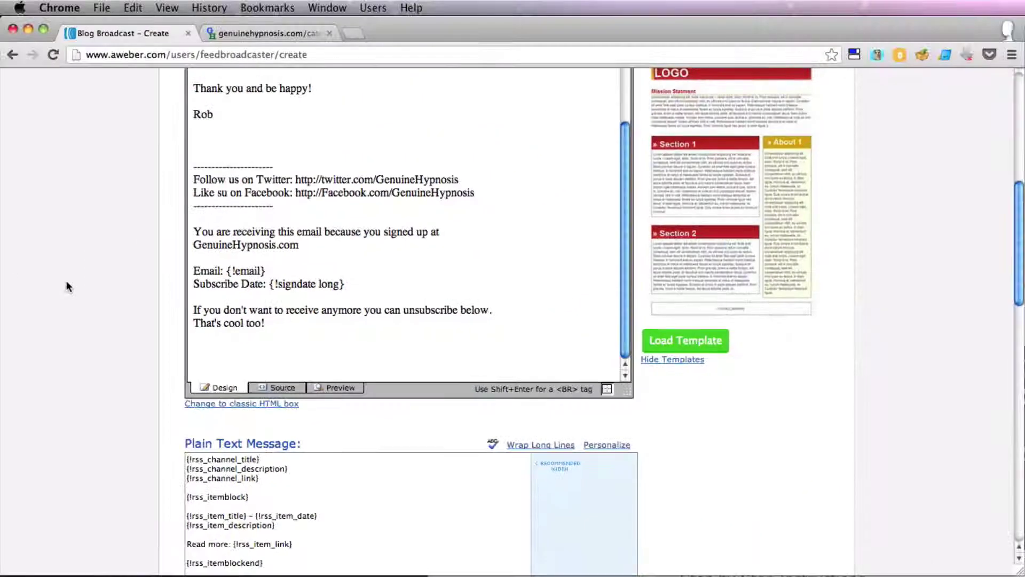
Schedule the broadcast to send at 2:30 PM Eastern.
scroll(67, 283, down, 10)
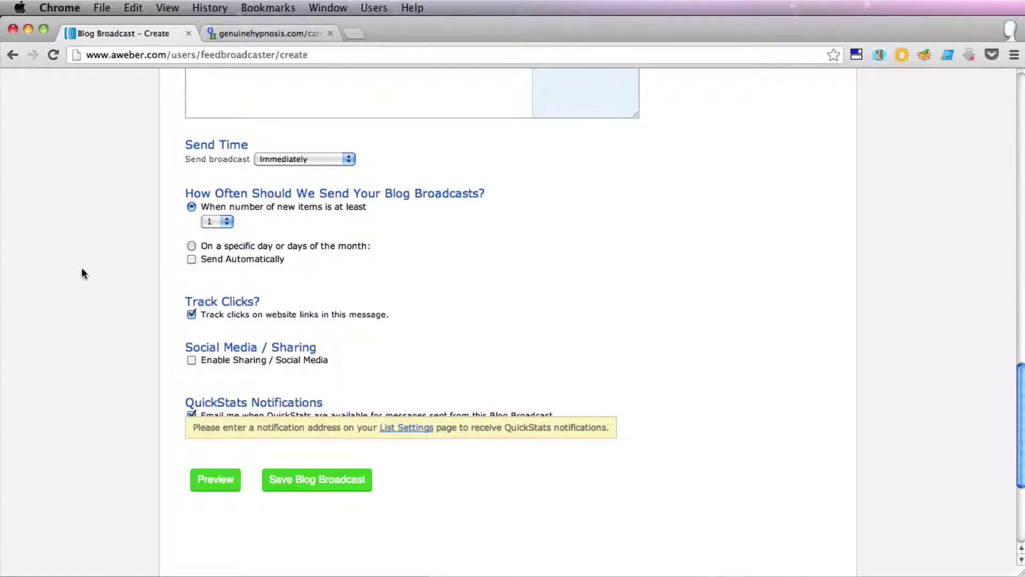
click(270, 162)
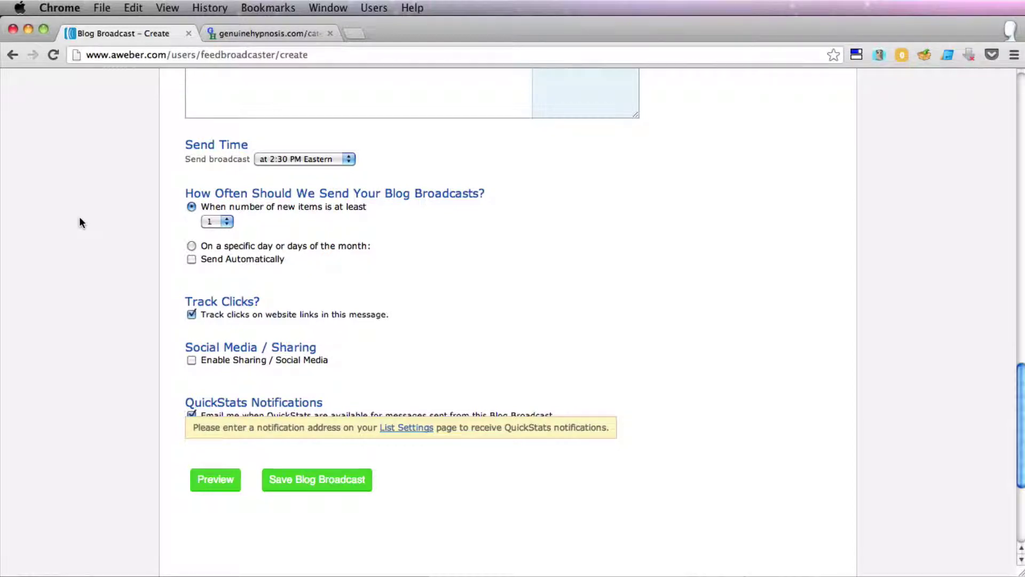
scroll(75, 224, down, 1)
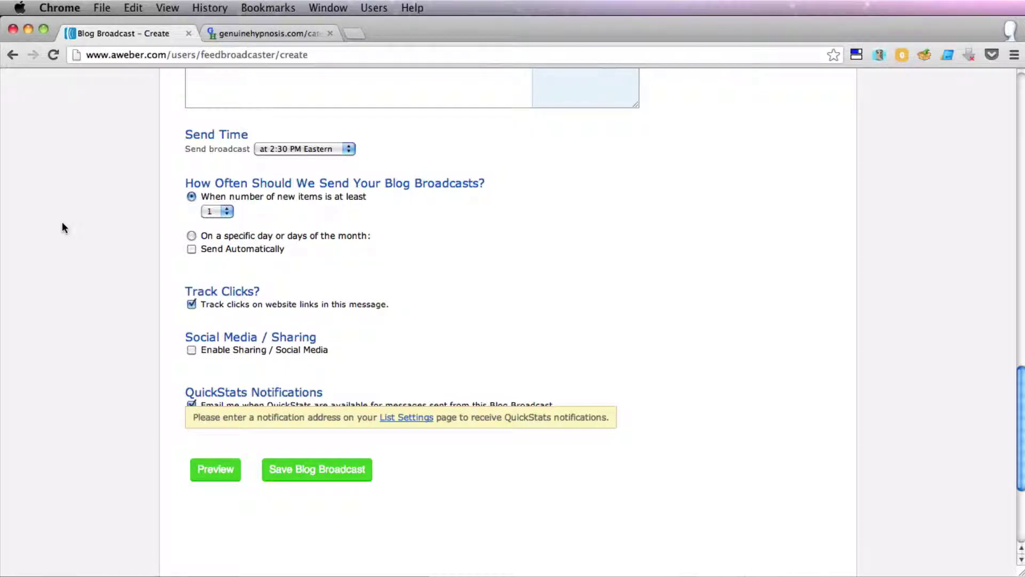
scroll(160, 224, down, 1)
Leave Send Automatically off and save the blog broadcast.
click(192, 225)
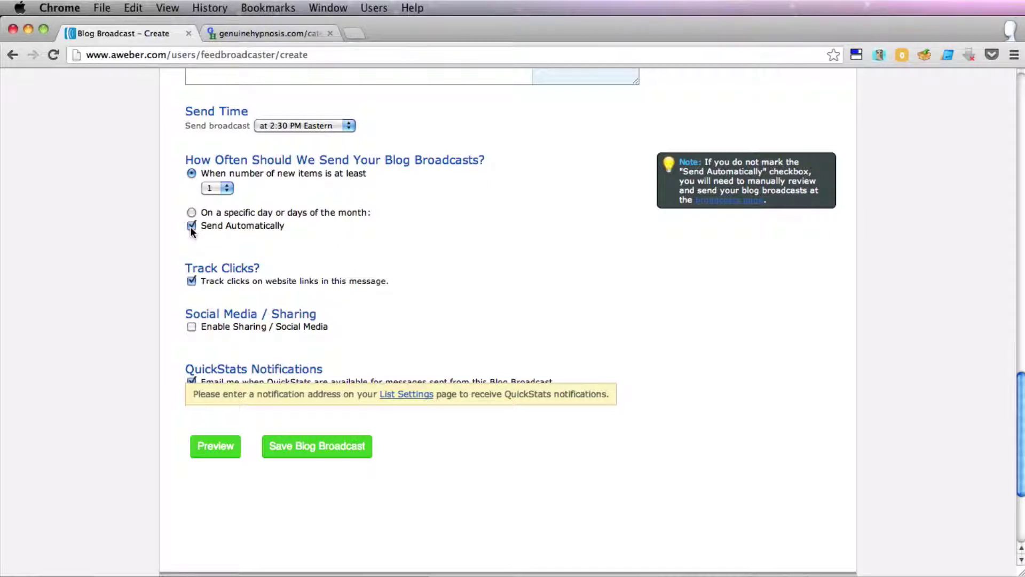
click(192, 226)
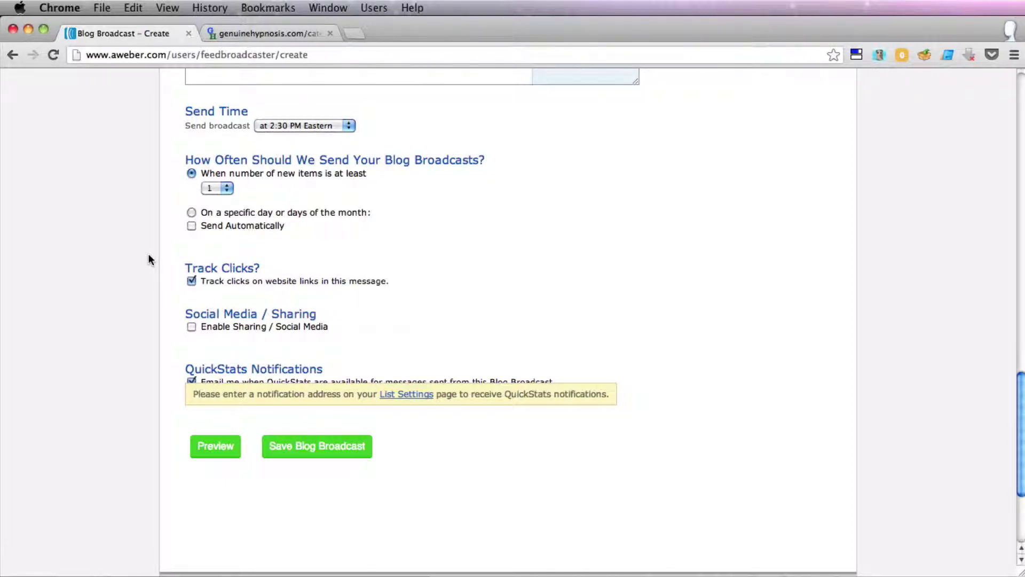
scroll(324, 327, down, 1)
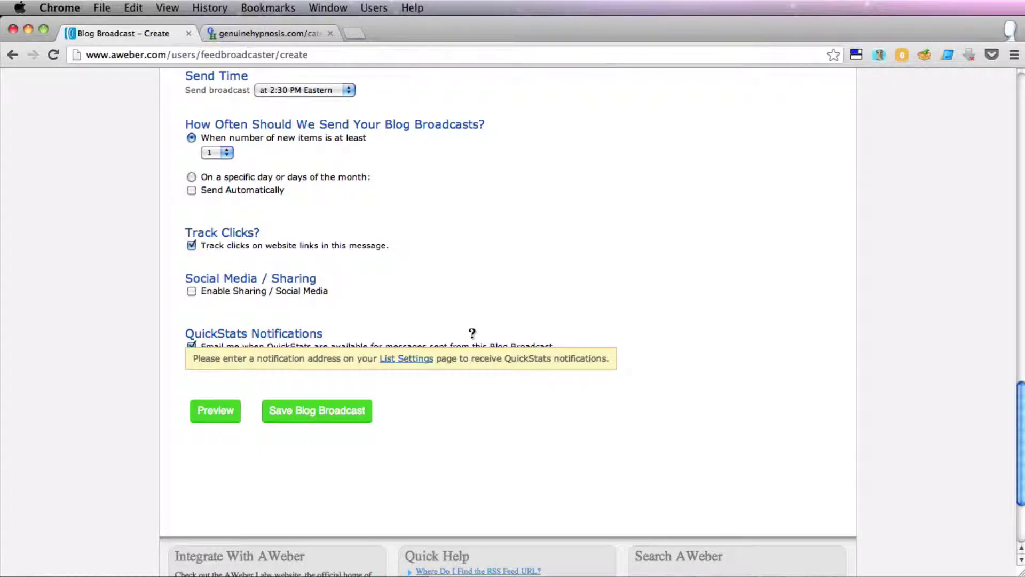
click(340, 411)
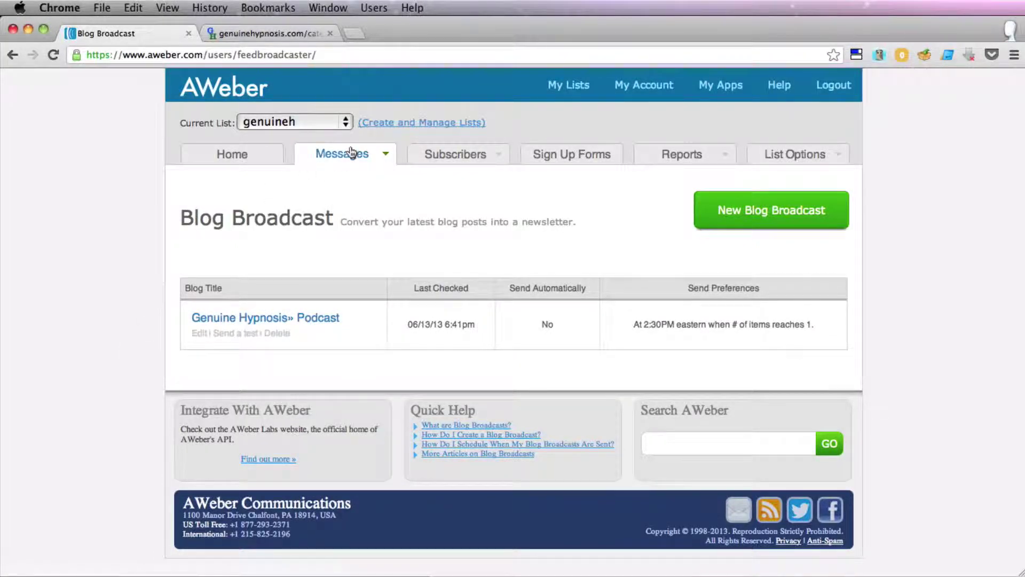
Go to Messages > Broadcasts to see the six draft broadcasts.
mouse_move(355, 153)
click(337, 205)
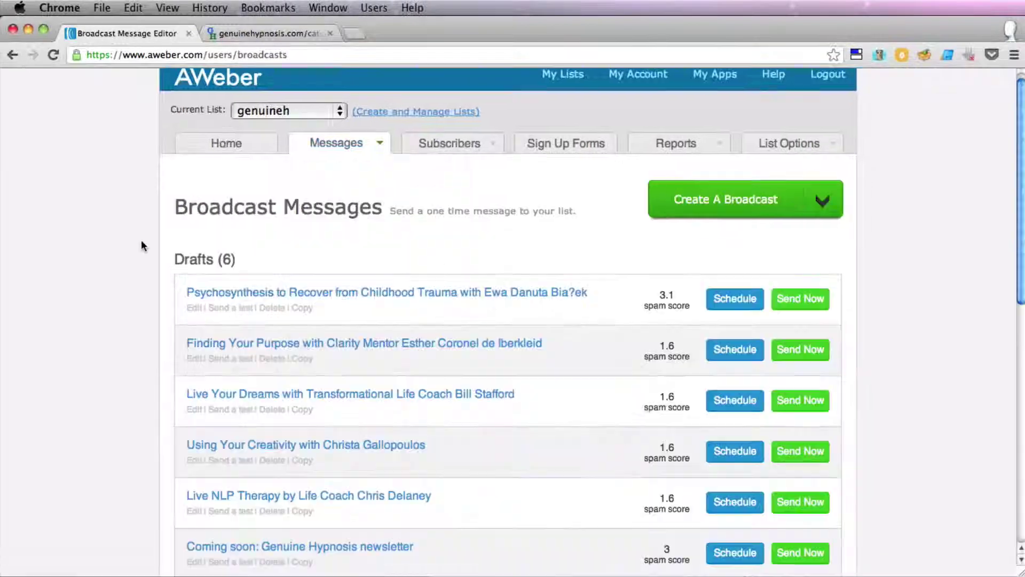
scroll(141, 239, down, 3)
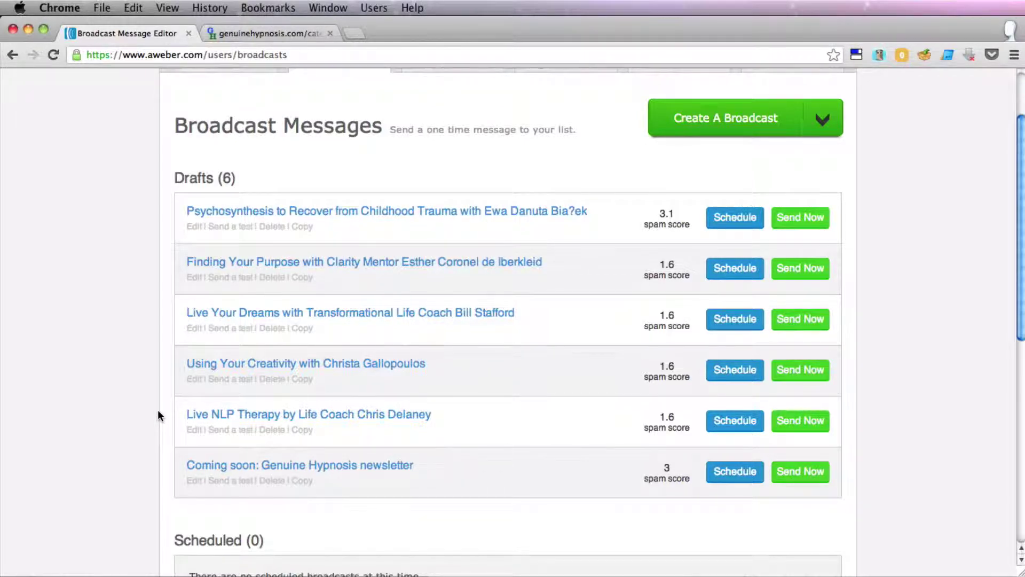
Delete the Live NLP Therapy and Using Your Creativity drafts.
click(265, 433)
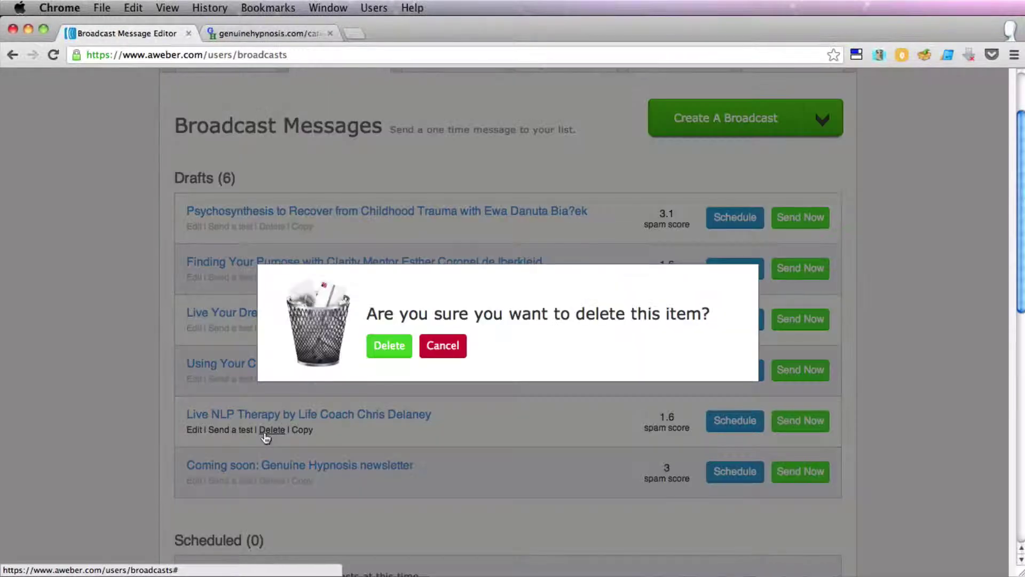
click(396, 346)
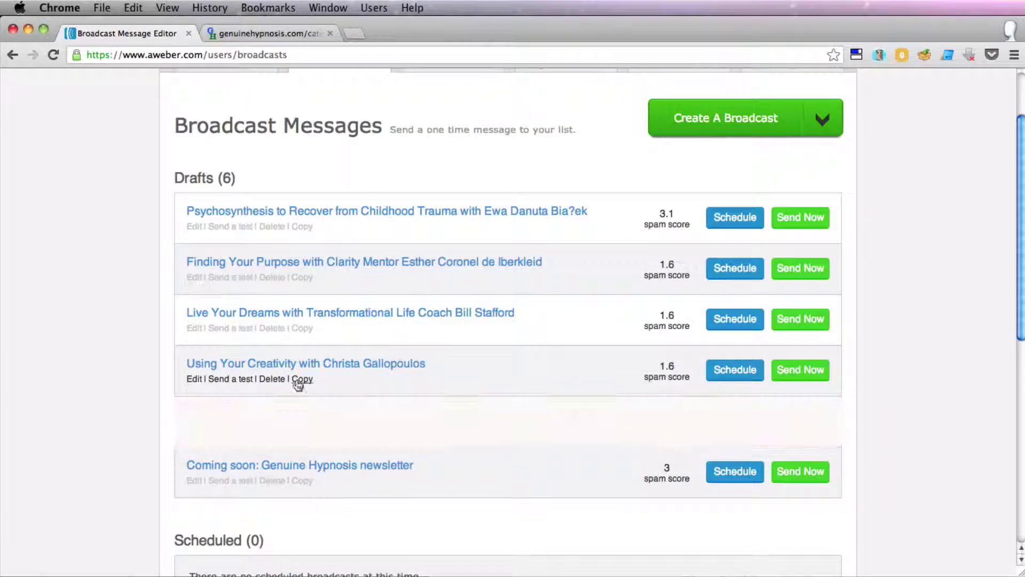
click(273, 380)
click(376, 348)
Delete two more old drafts and send a test of the Psychosynthesis draft.
click(273, 328)
click(389, 346)
click(273, 277)
click(382, 345)
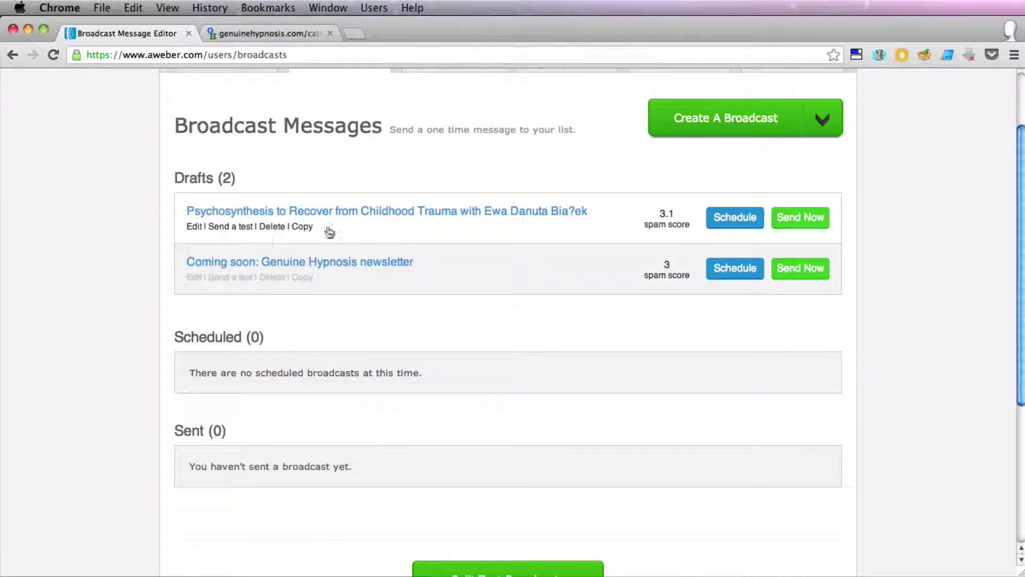
scroll(495, 223, up, 2)
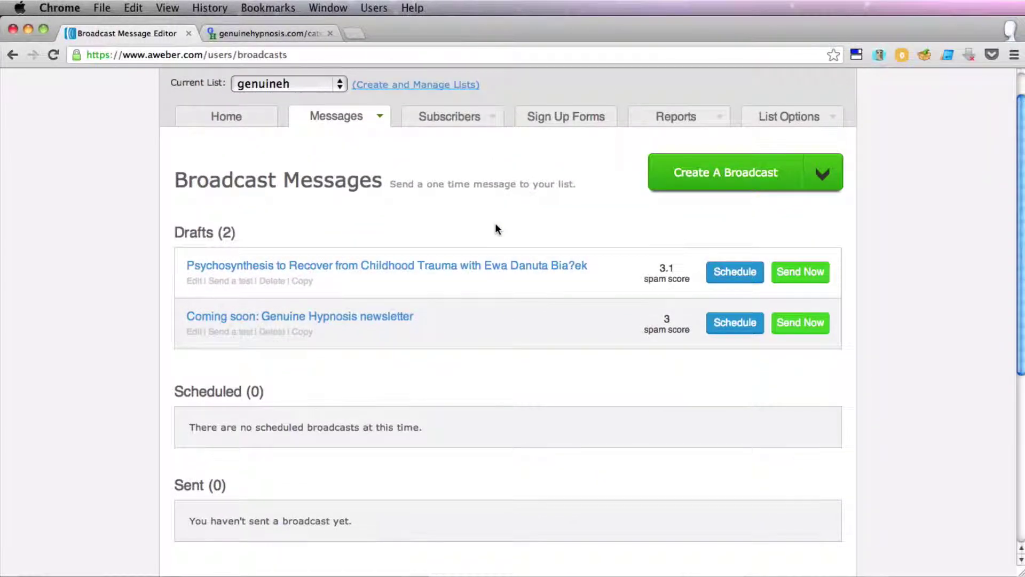
click(233, 282)
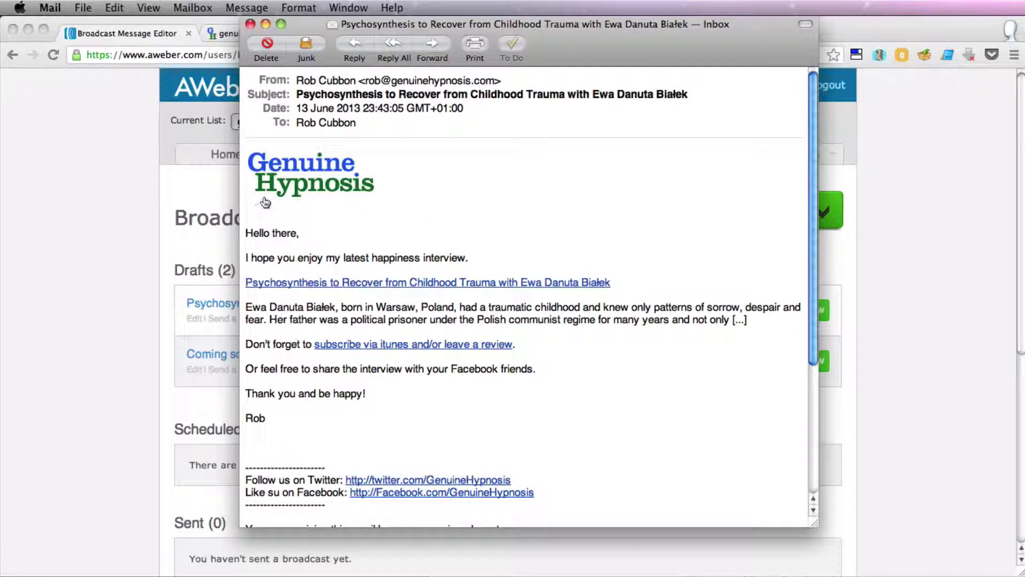
Follow the test email's article link to the matching post, then return to Mail.
click(283, 283)
scroll(110, 269, down, 6)
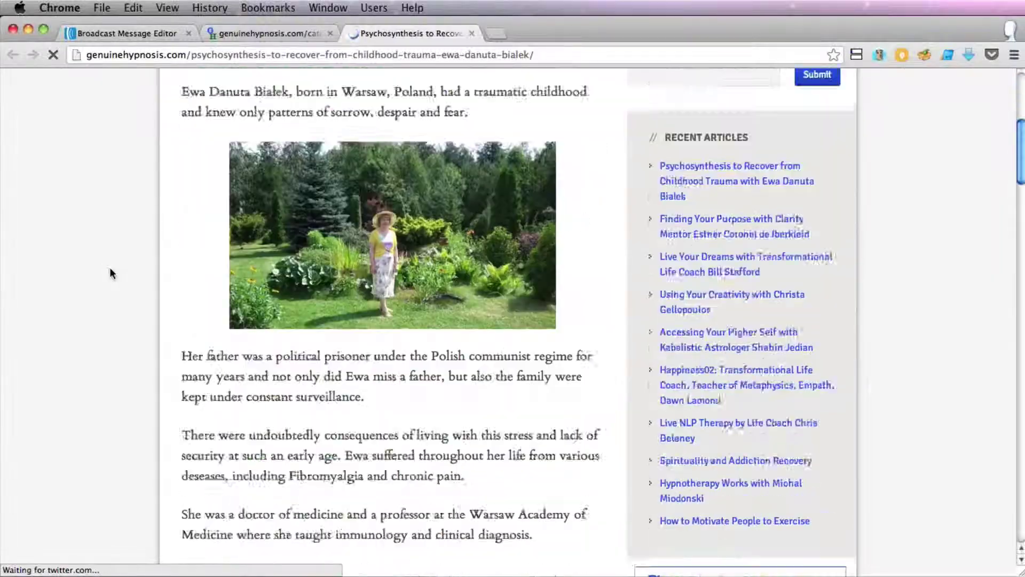
scroll(110, 270, down, 10)
scroll(104, 142, up, 15)
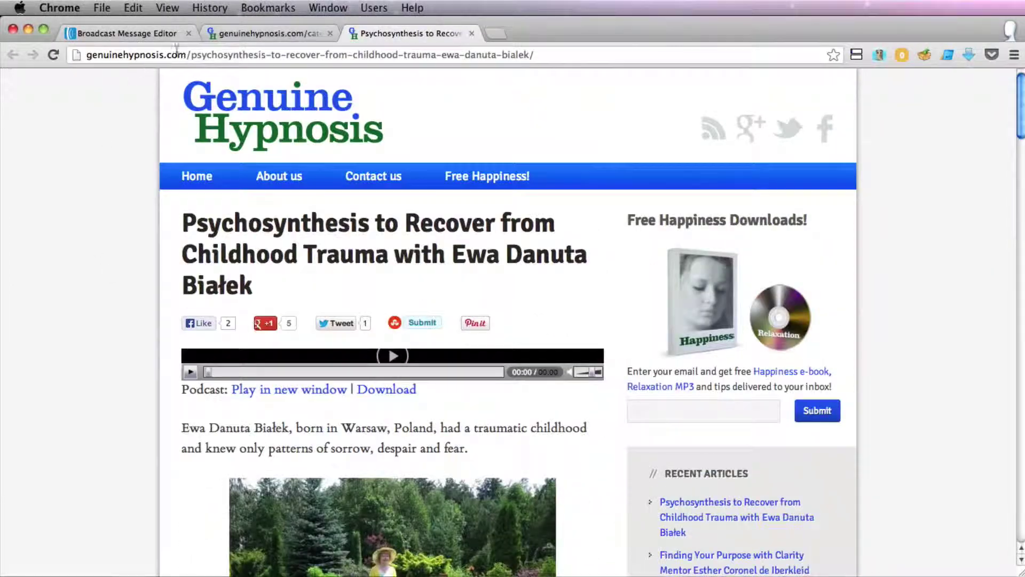
key(super+Tab)
Check the excerpt paragraph and the footer's subscriber email and June 13, 2013 subscribe date.
drag(247, 307, 738, 332)
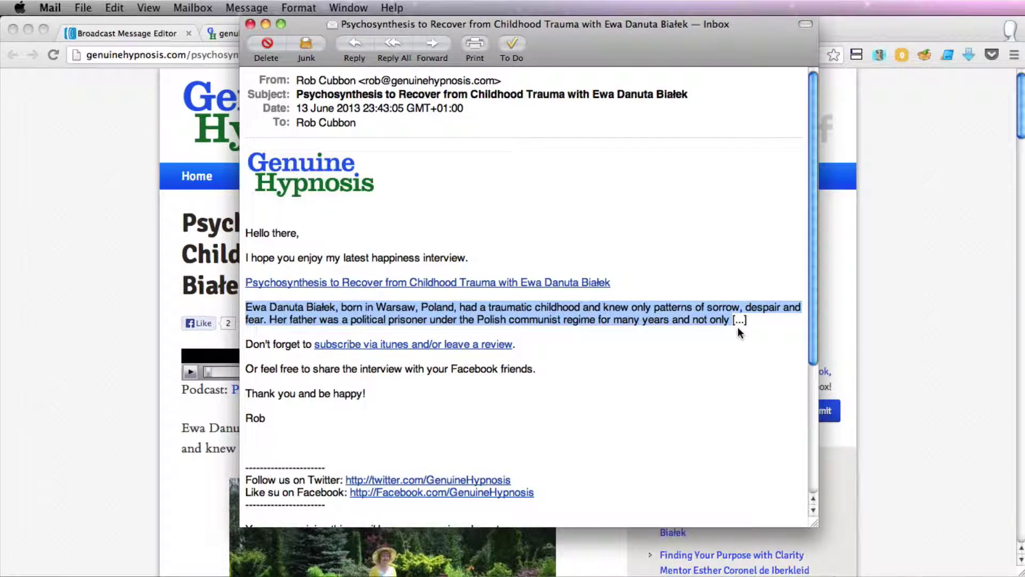
click(714, 319)
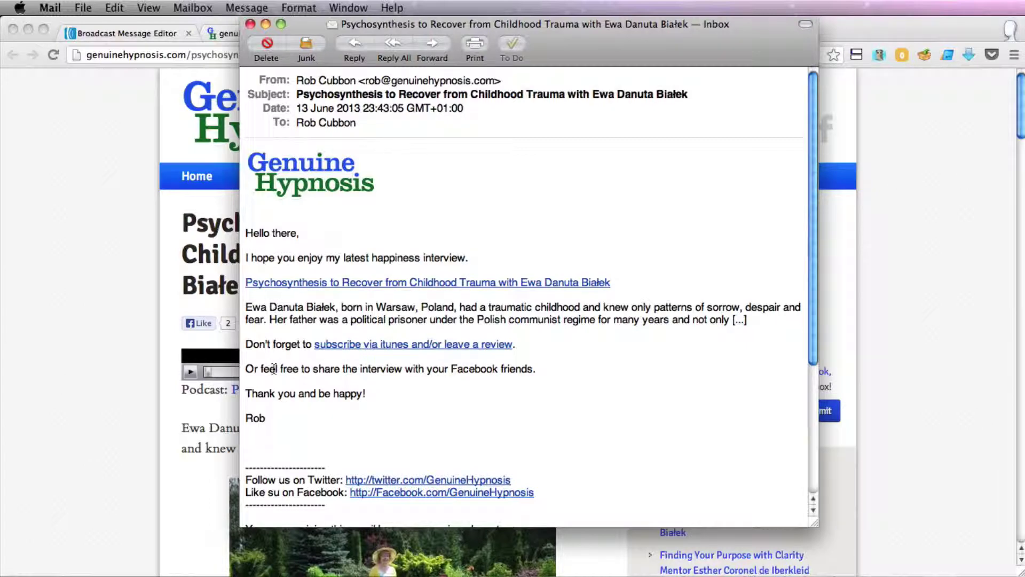
scroll(275, 369, down, 2)
scroll(275, 369, down, 5)
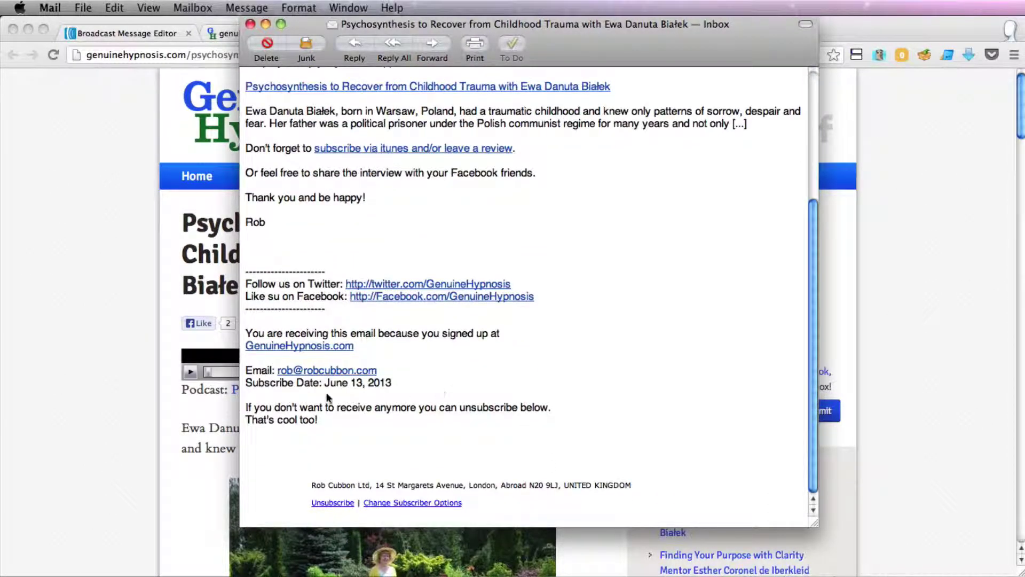